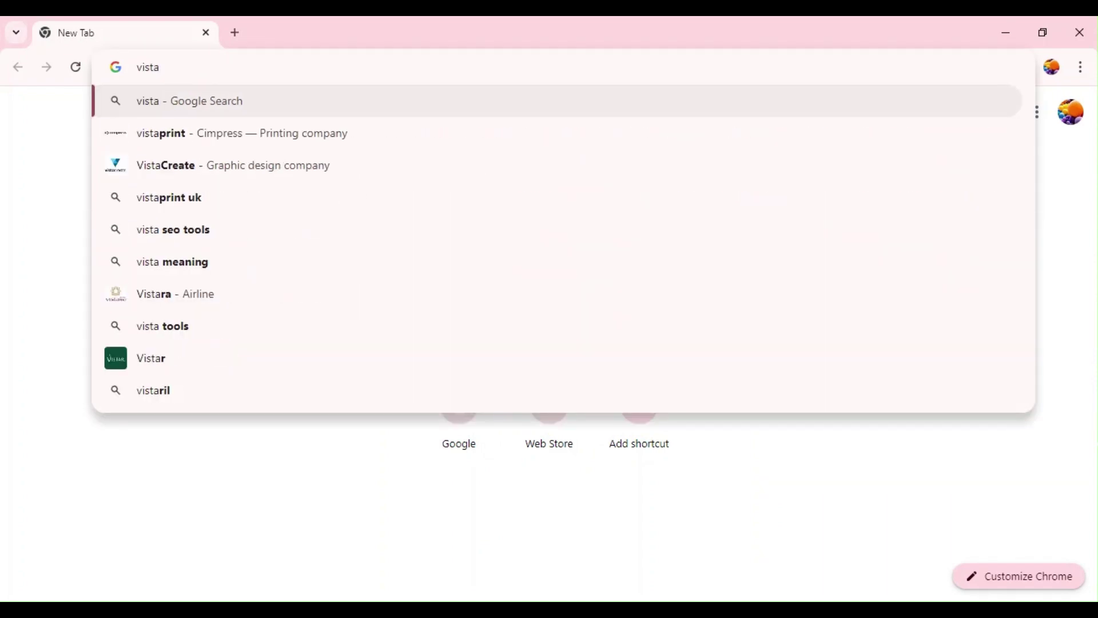
# - Search for "vista create", open the VistaCreate website and sign in with the suggested Google account
pyautogui.write('create')
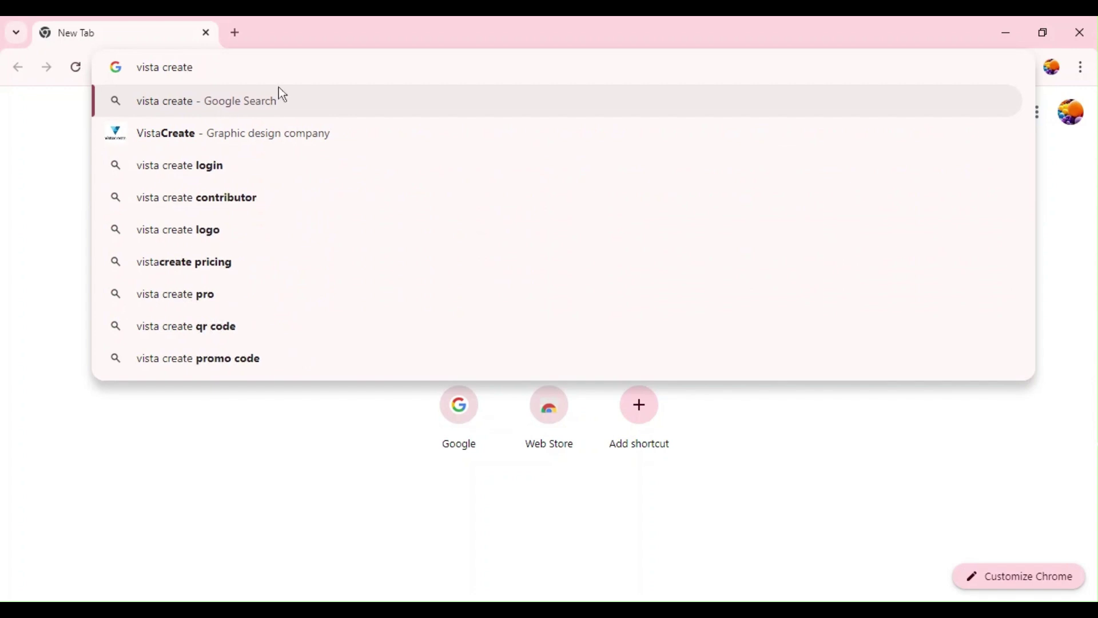
pyautogui.click(286, 135)
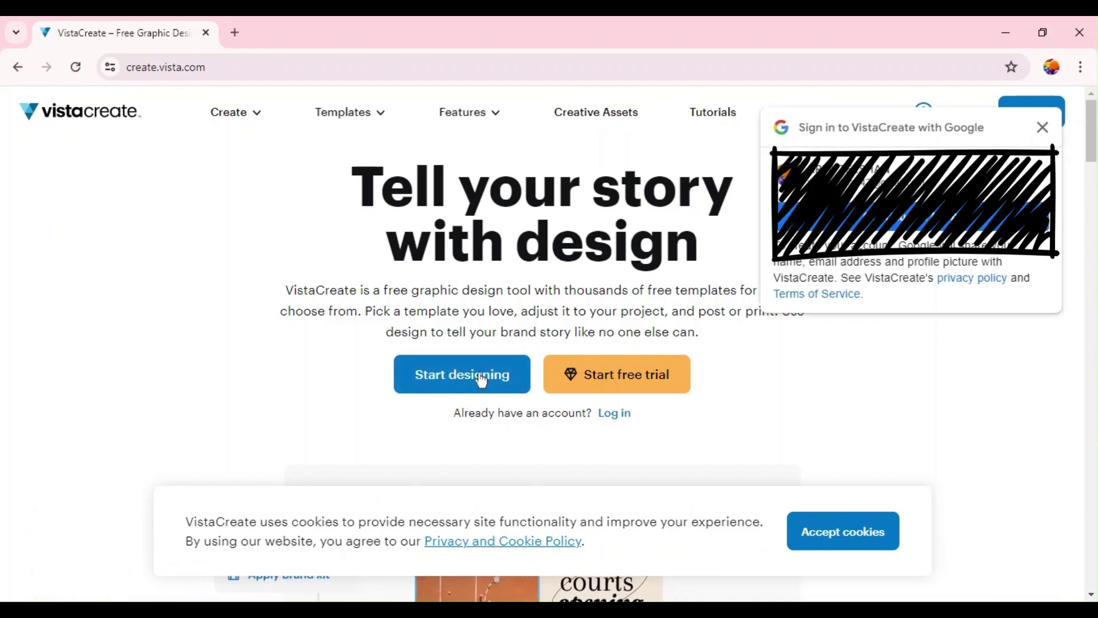
pyautogui.click(1009, 221)
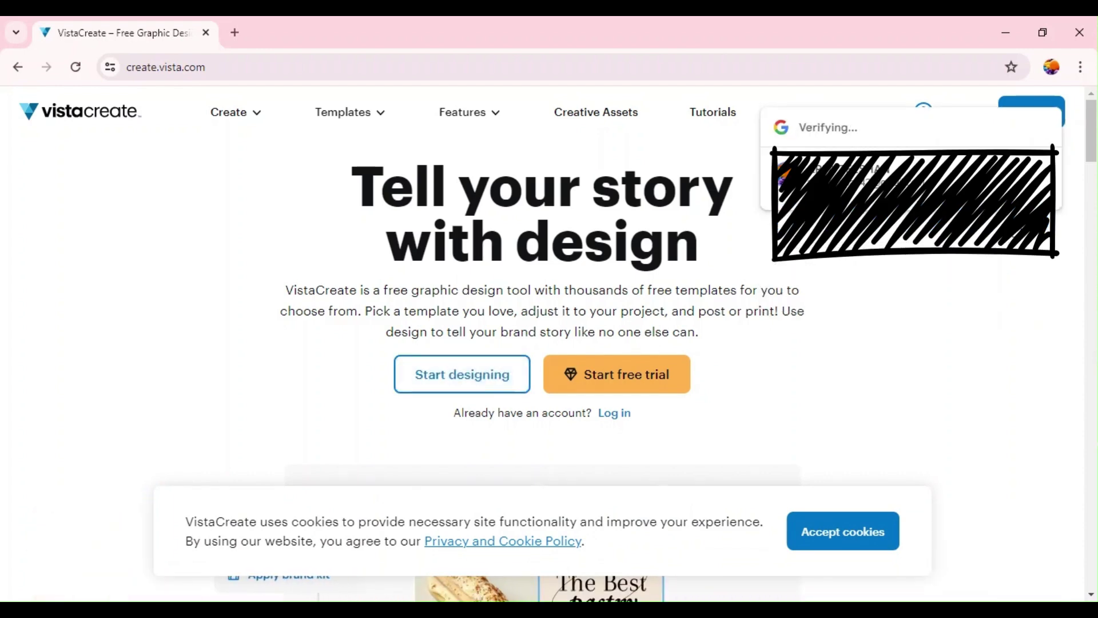
pyautogui.click(457, 371)
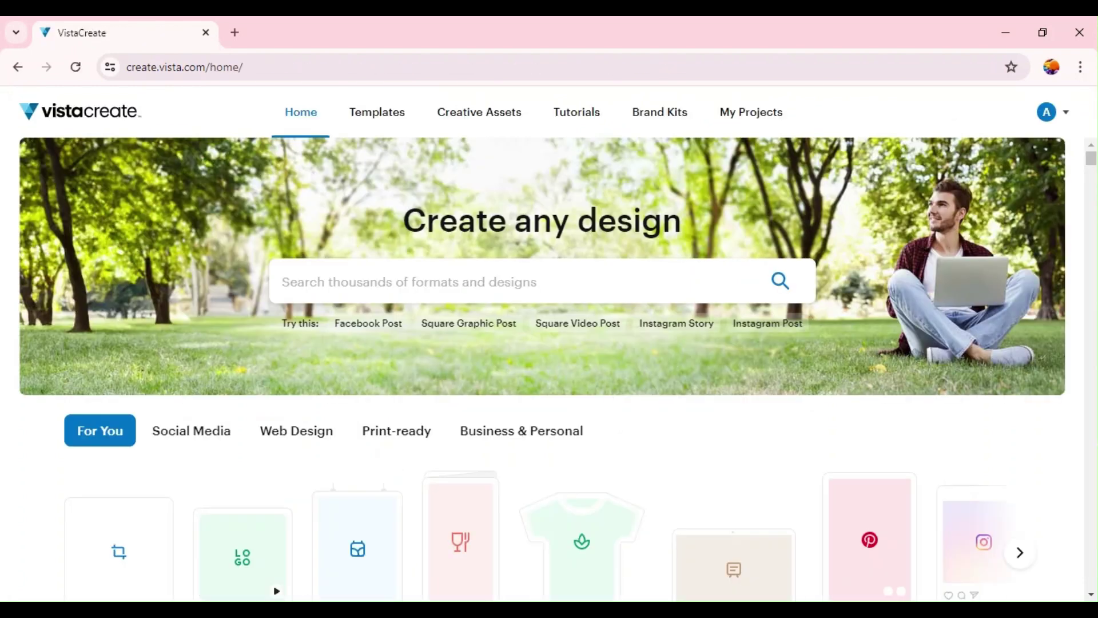
# - Search the formats for "animate" and start a blank Animated Logo design of 500 × 500 px, dismissing the promotional pop-up
pyautogui.click(400, 281)
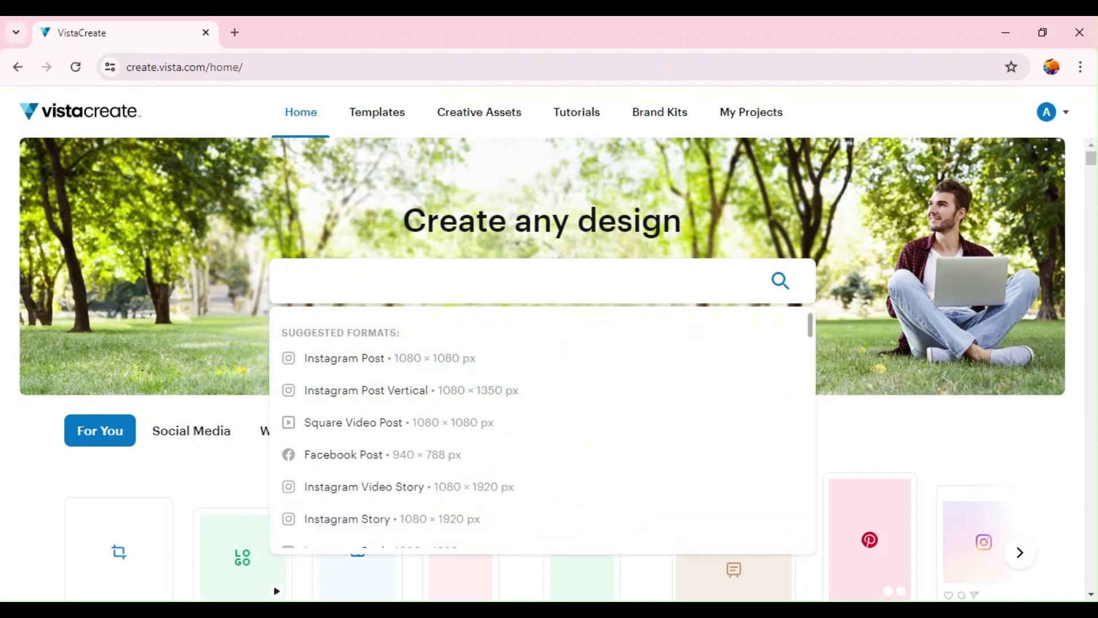
pyautogui.write('animate')
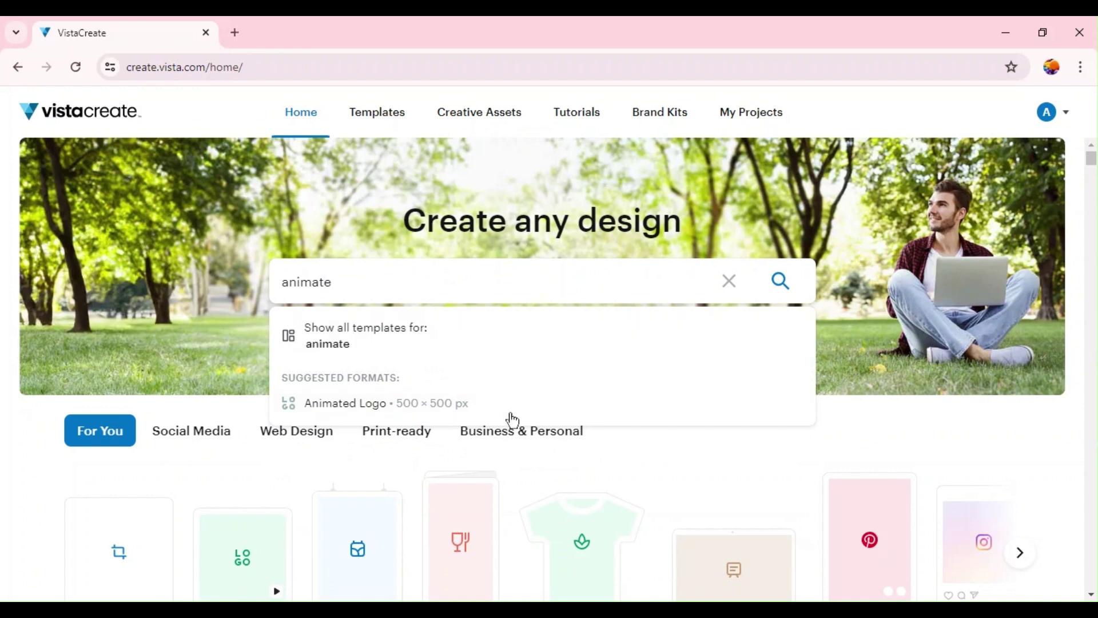
pyautogui.click(429, 404)
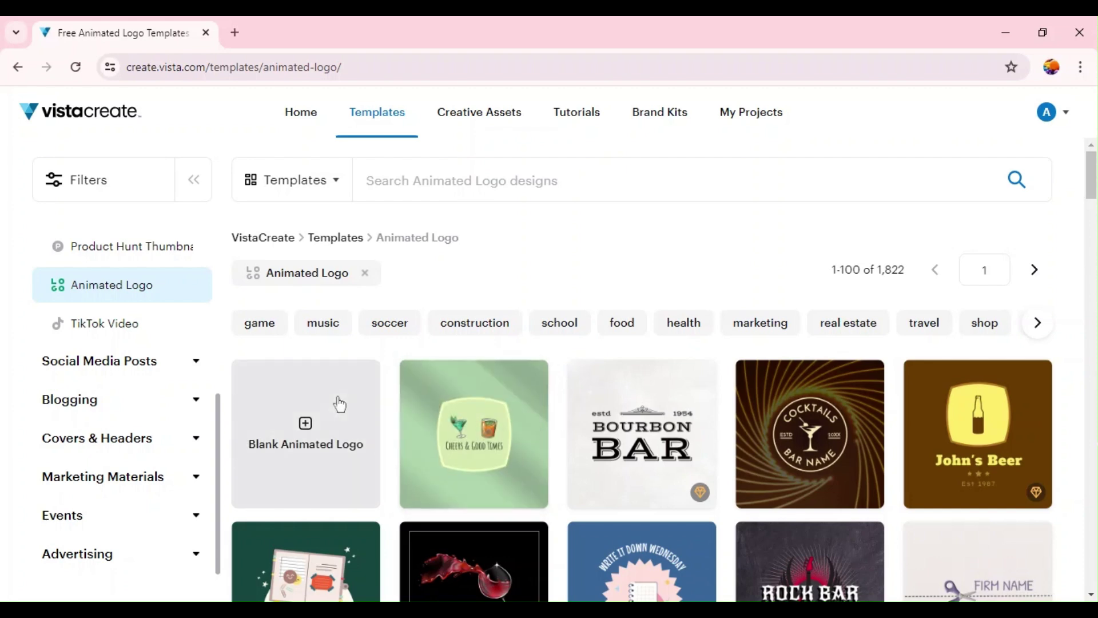
pyautogui.click(339, 405)
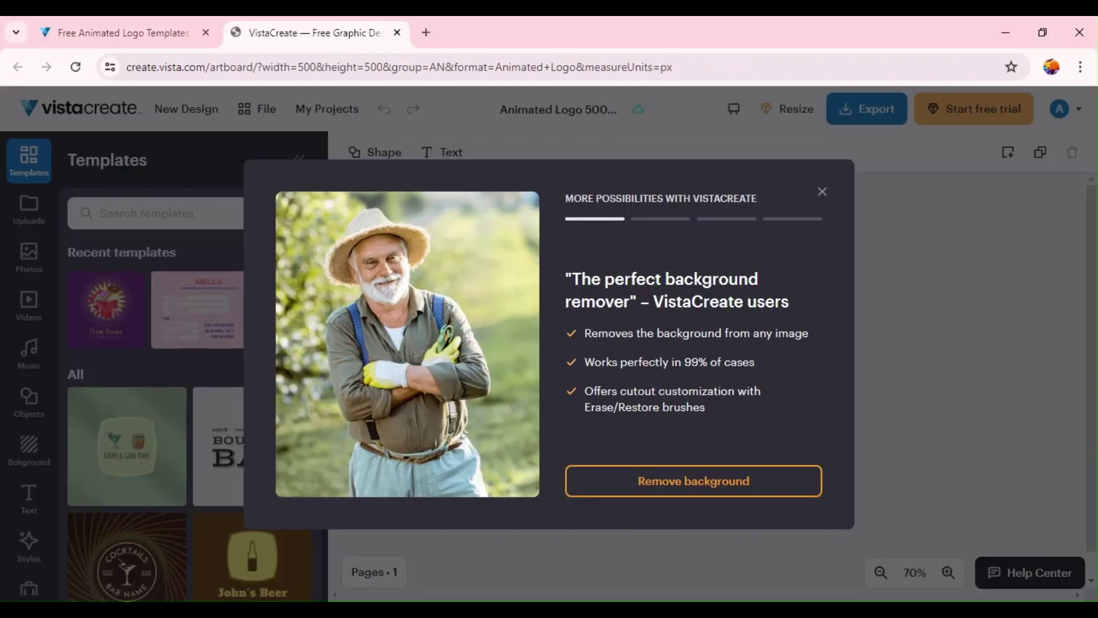
pyautogui.press('Escape')
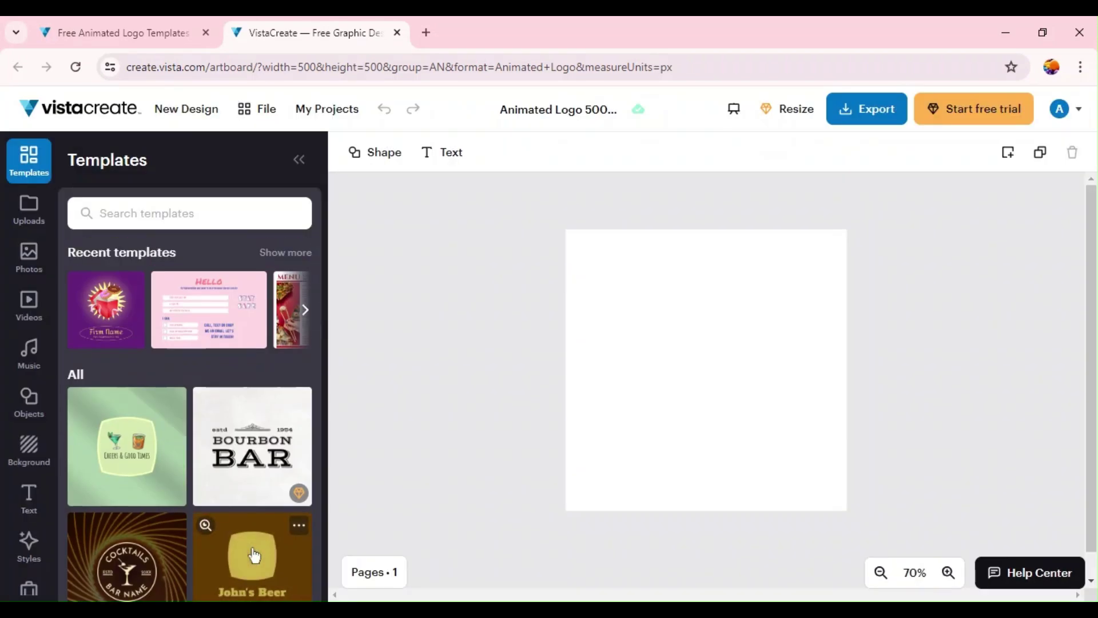
# - Upload the John's Beer logo video from the computer to the design's uploads
pyautogui.scroll(-1, 255, 554)
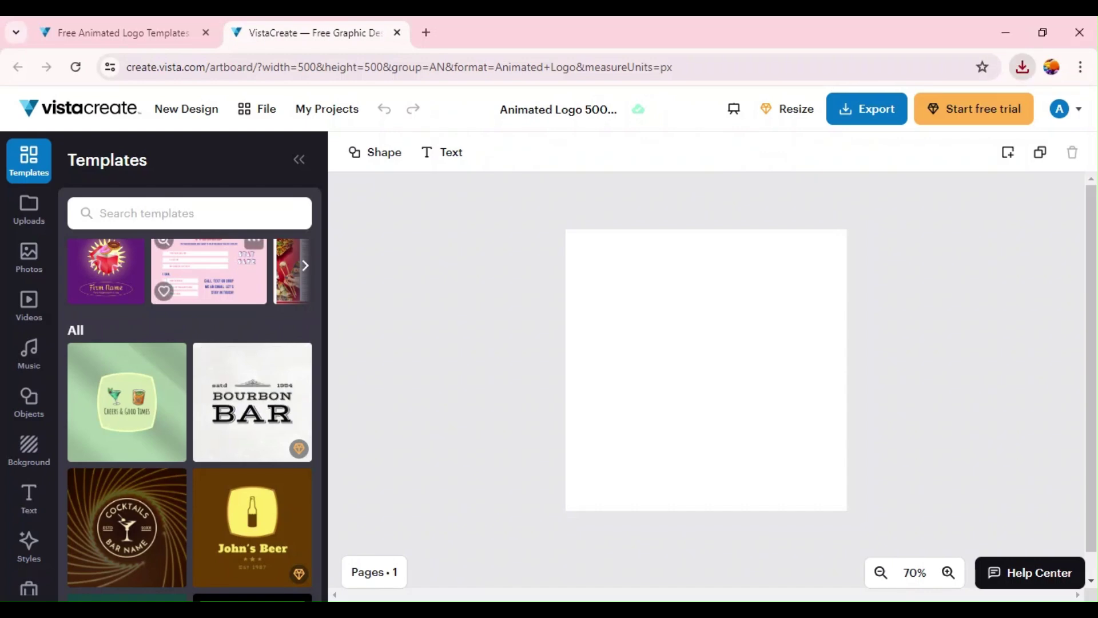
pyautogui.click(24, 219)
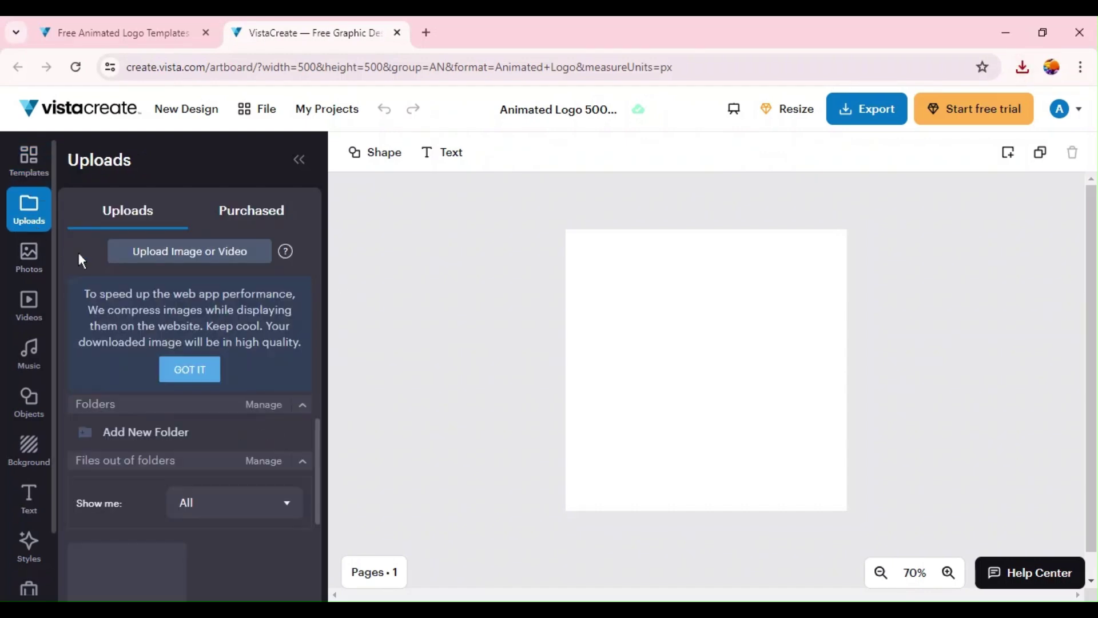
pyautogui.click(162, 256)
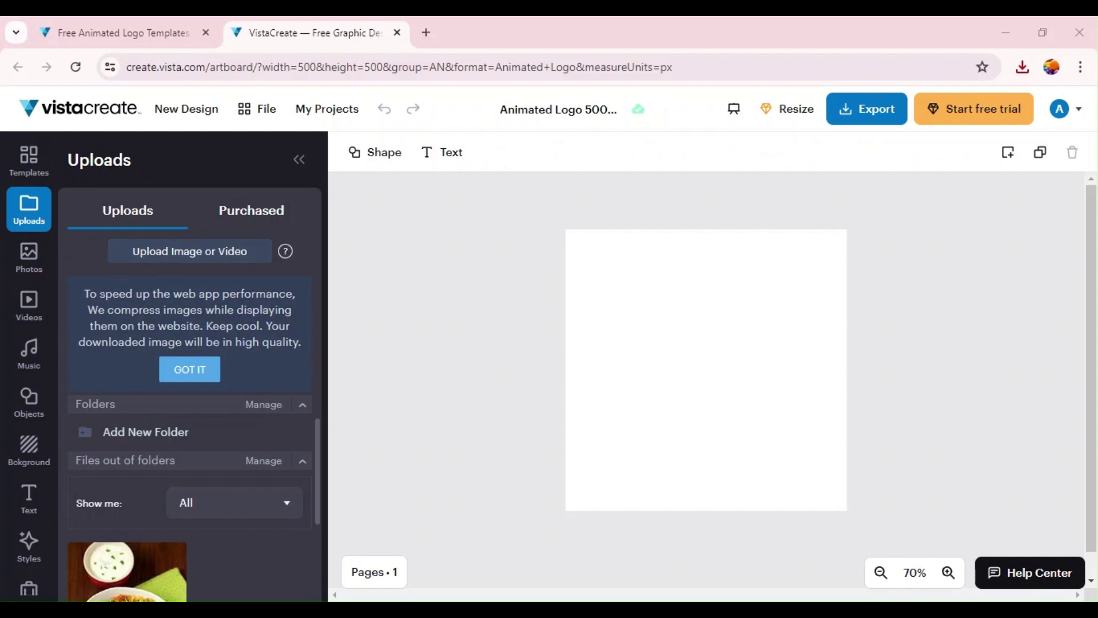
pyautogui.press('Return')
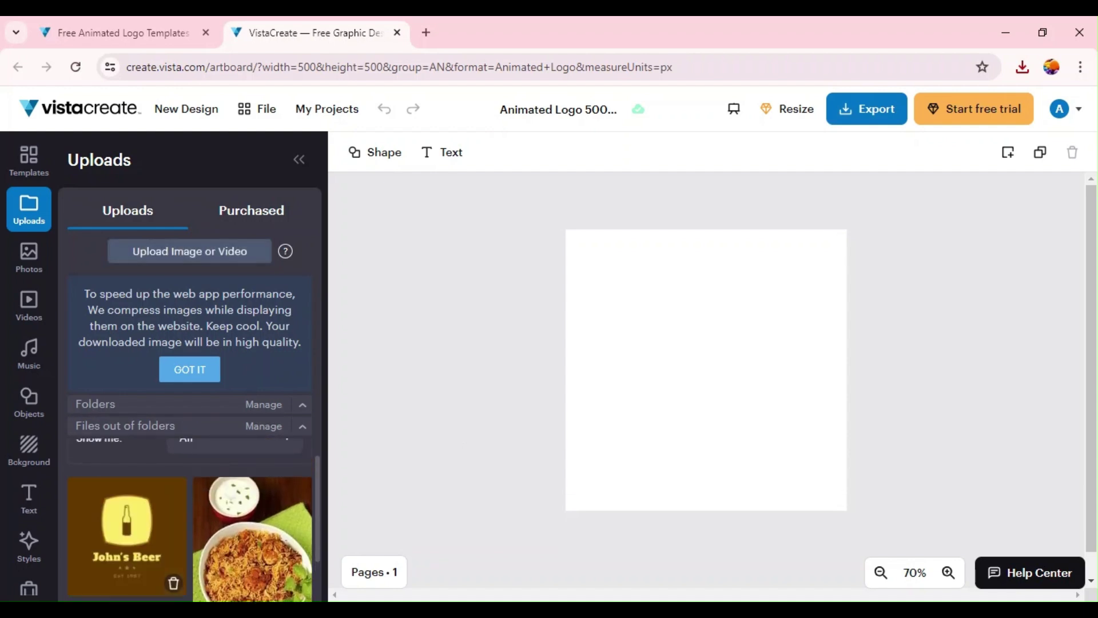
# - Place the uploaded John's Beer video on the canvas, keeping the full 10 sec selection in the trim settings
pyautogui.moveTo(127, 536); pyautogui.dragTo(767, 388)
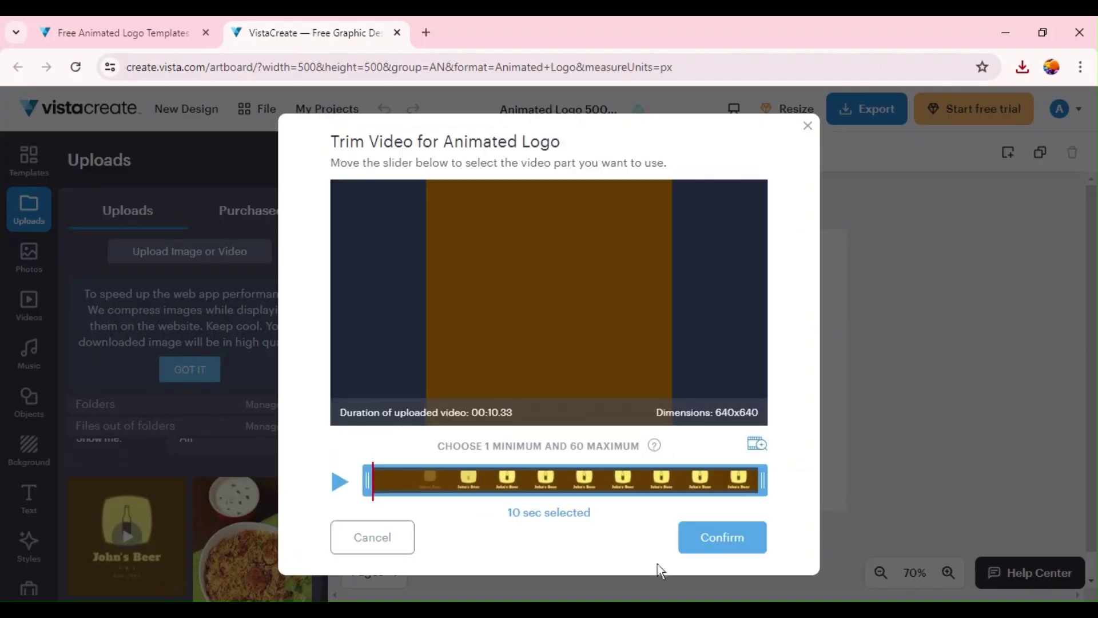
pyautogui.moveTo(763, 480)
pyautogui.mouseDown()
pyautogui.moveTo(566, 481)
pyautogui.moveTo(778, 478)
pyautogui.mouseUp()
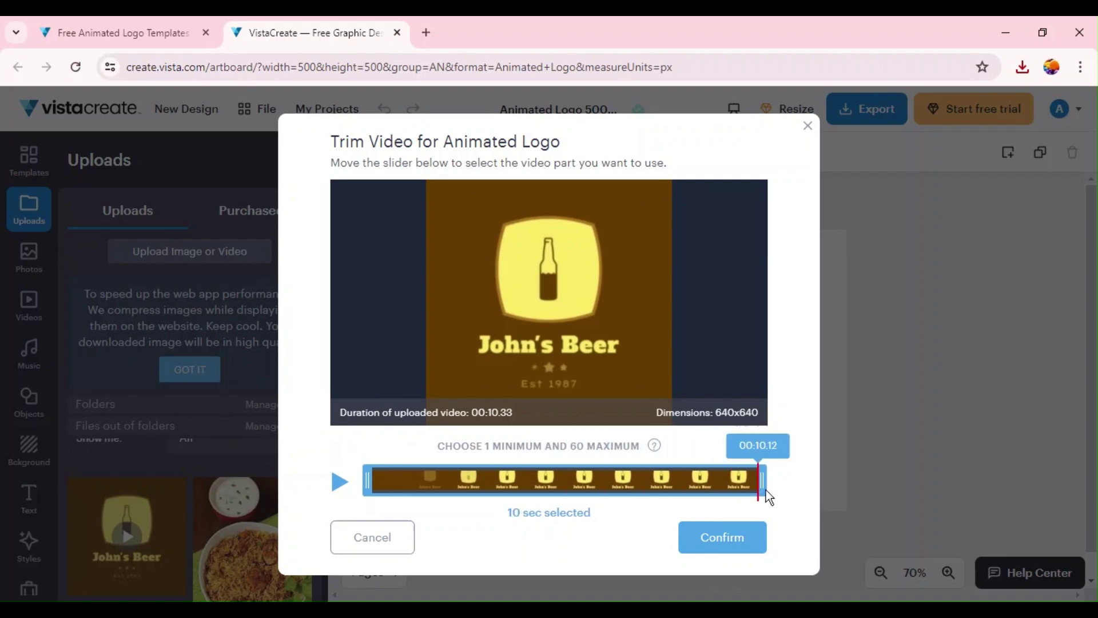
pyautogui.click(729, 539)
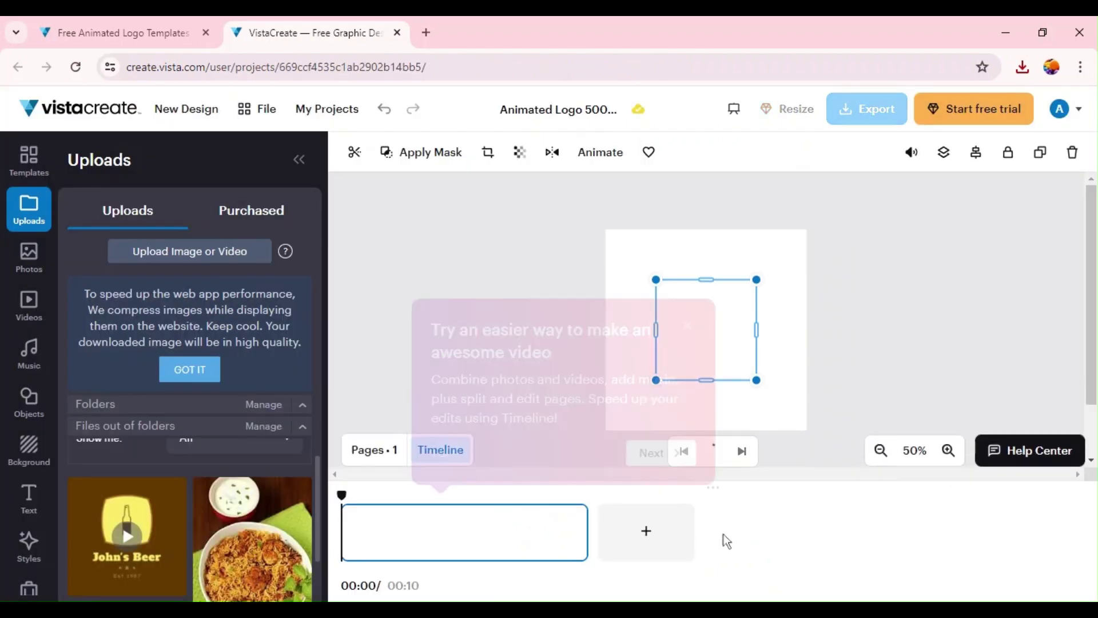
# - Set the John's Beer video on the canvas as the page background
pyautogui.click(689, 325)
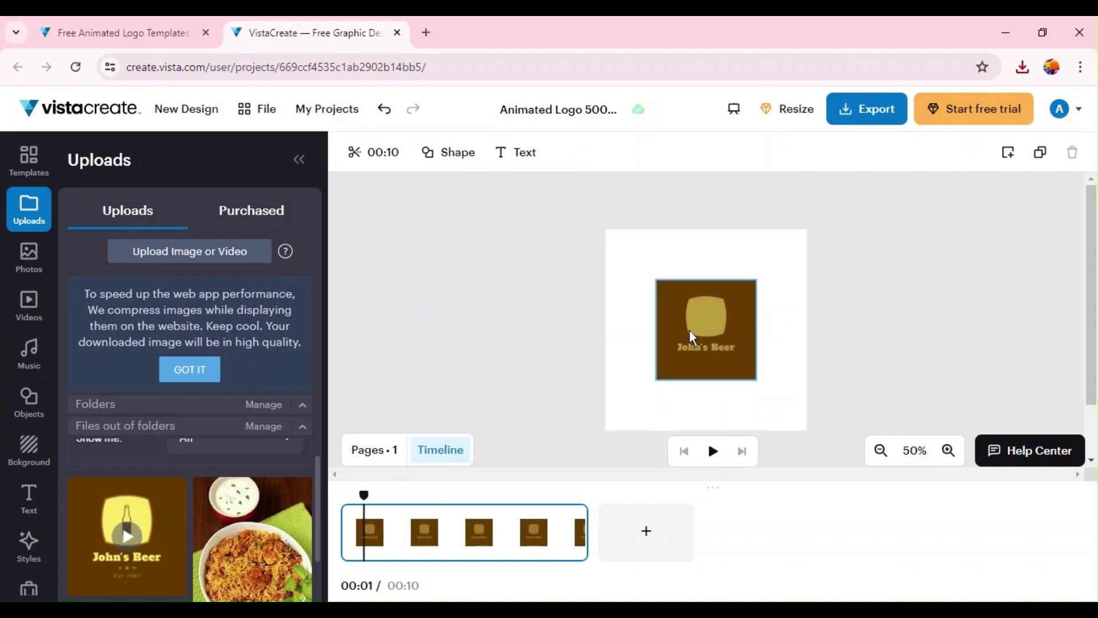
pyautogui.click(689, 307)
pyautogui.rightClick(689, 306)
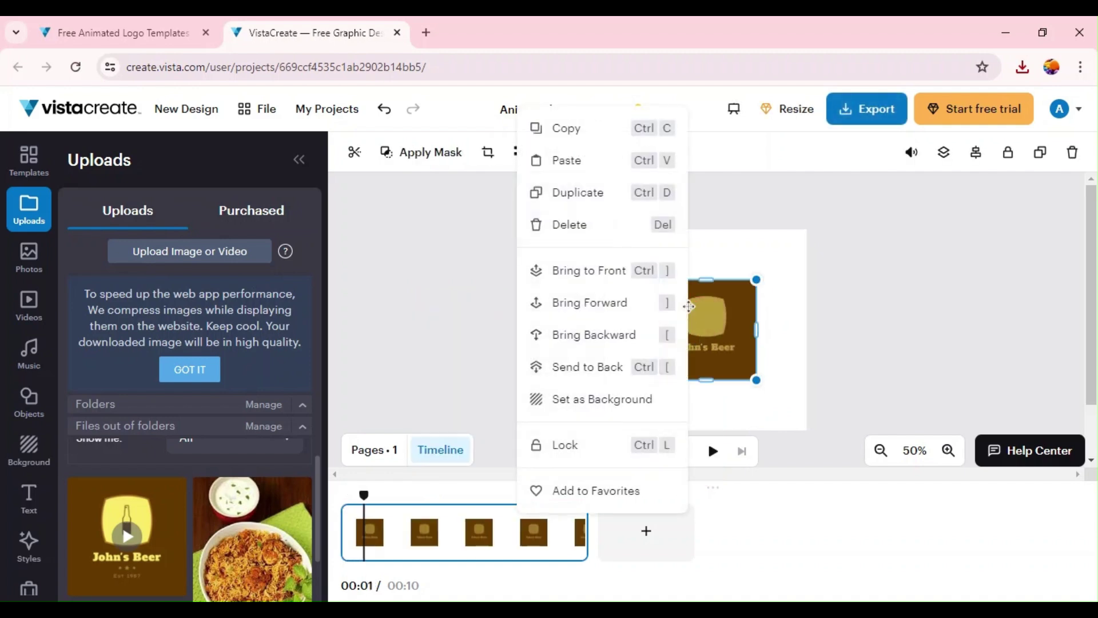
pyautogui.click(604, 399)
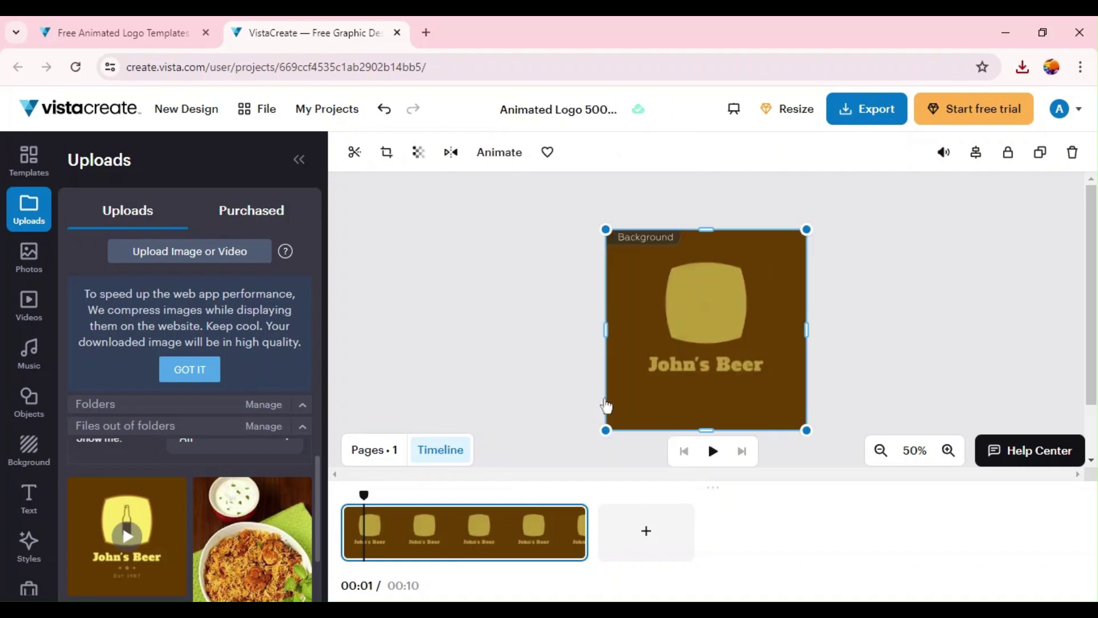
# - Play the logo animation from the start of the timeline to preview it
pyautogui.click(27, 256)
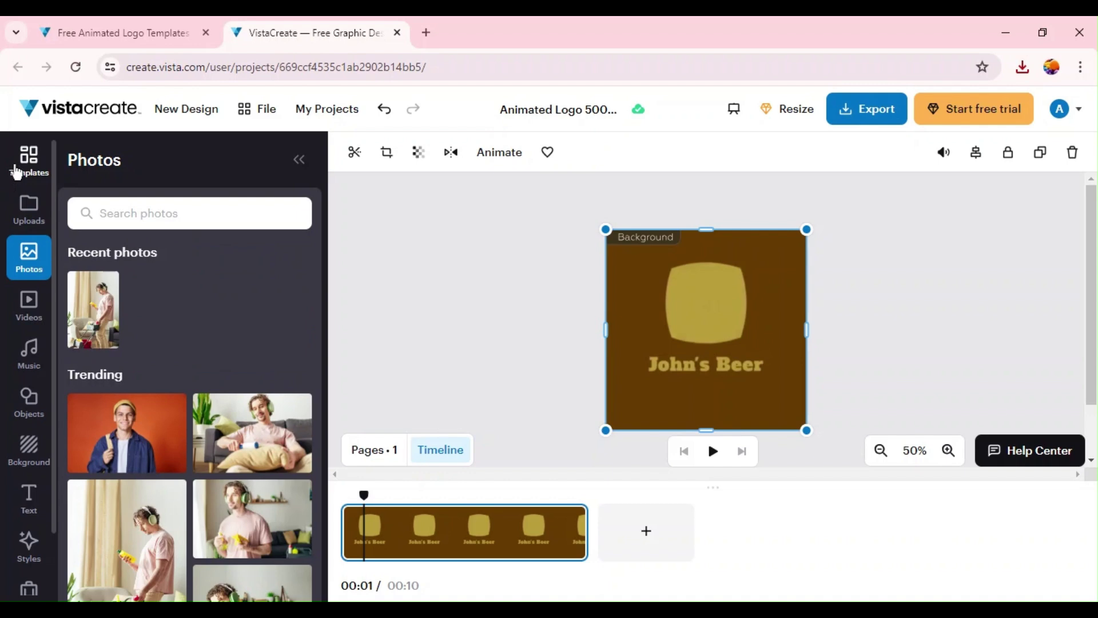
pyautogui.click(17, 171)
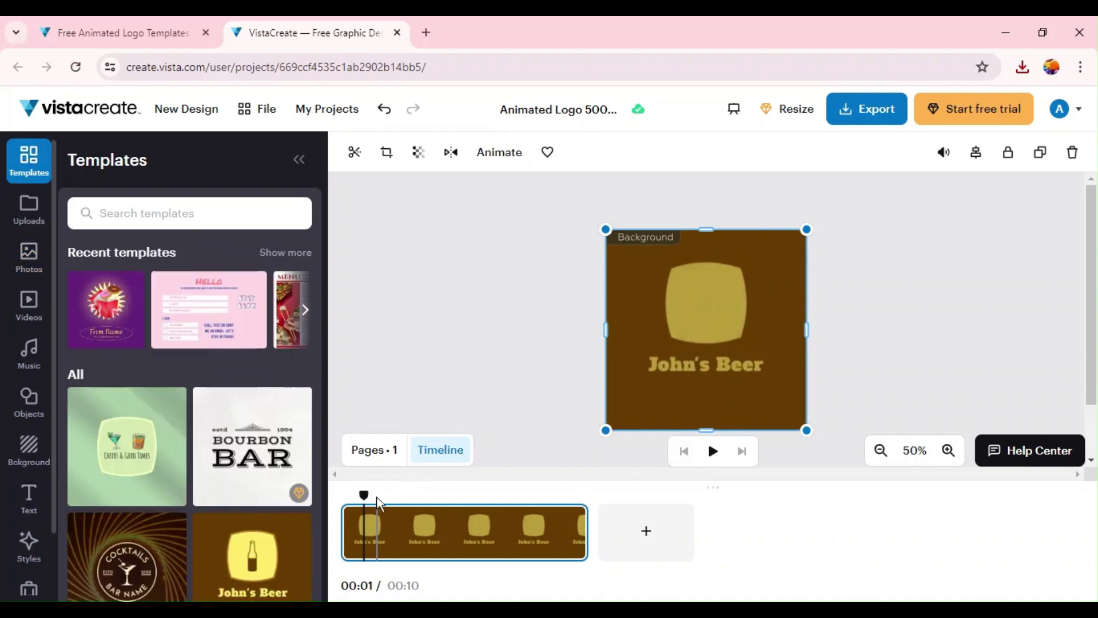
pyautogui.click(345, 503)
pyautogui.press('space')
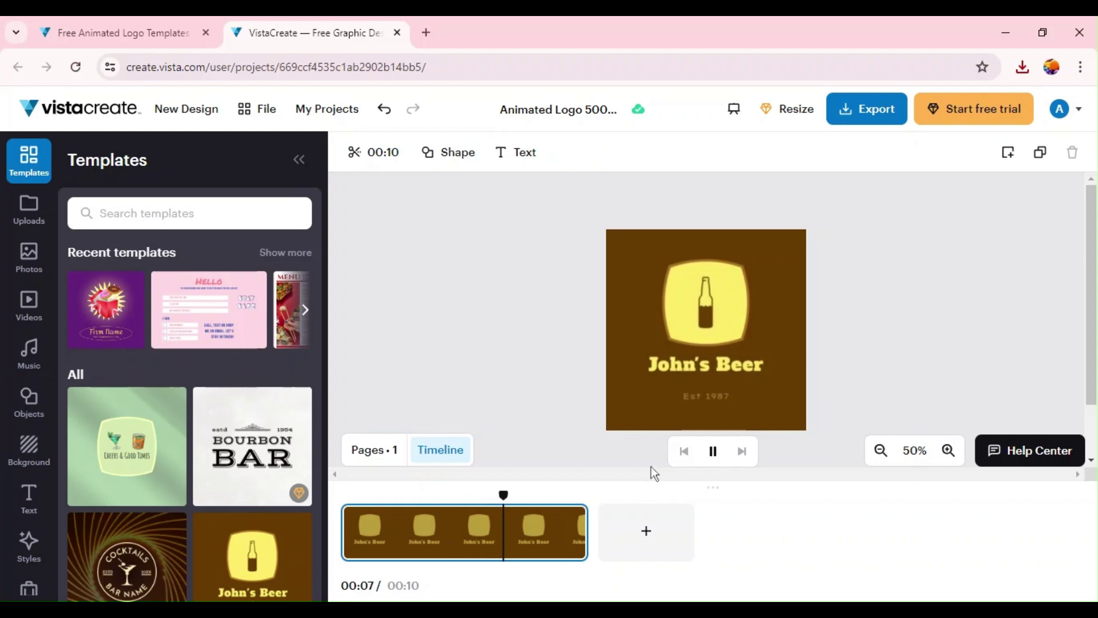
# - Add a blank page after the logo video and select it, with the "rose" search cleared from the photo library
pyautogui.click(645, 508)
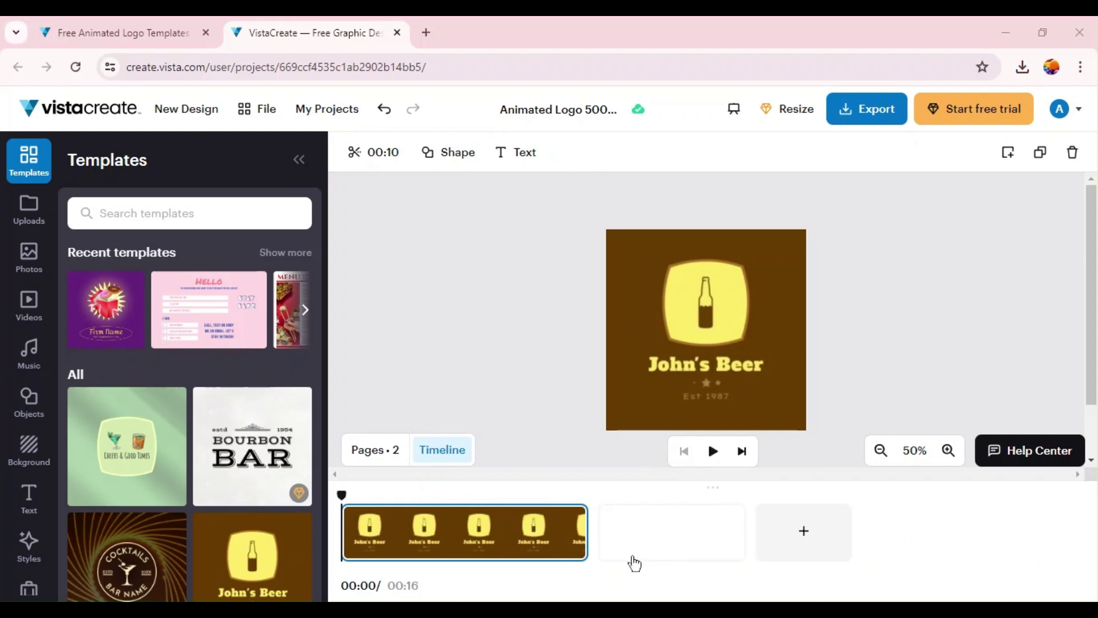
pyautogui.click(21, 223)
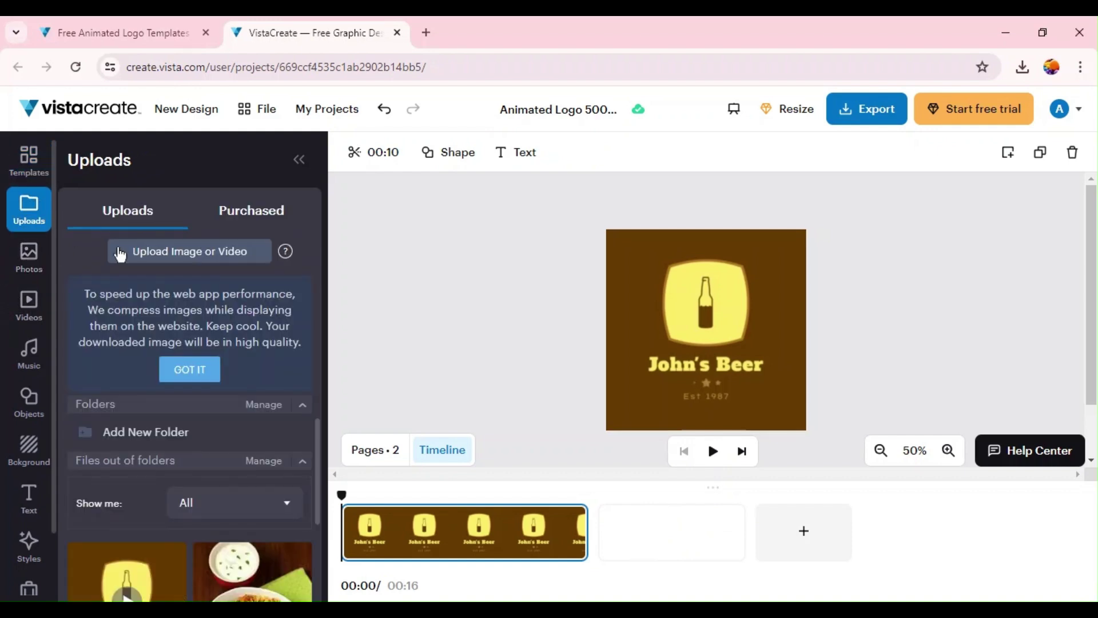
pyautogui.click(256, 227)
pyautogui.click(37, 256)
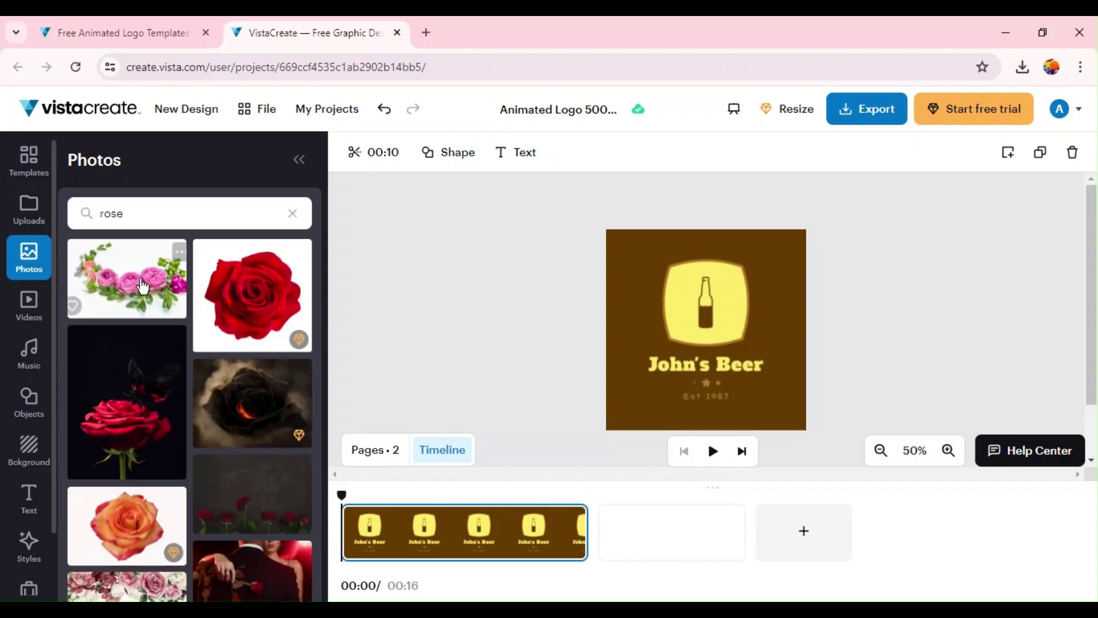
pyautogui.click(286, 211)
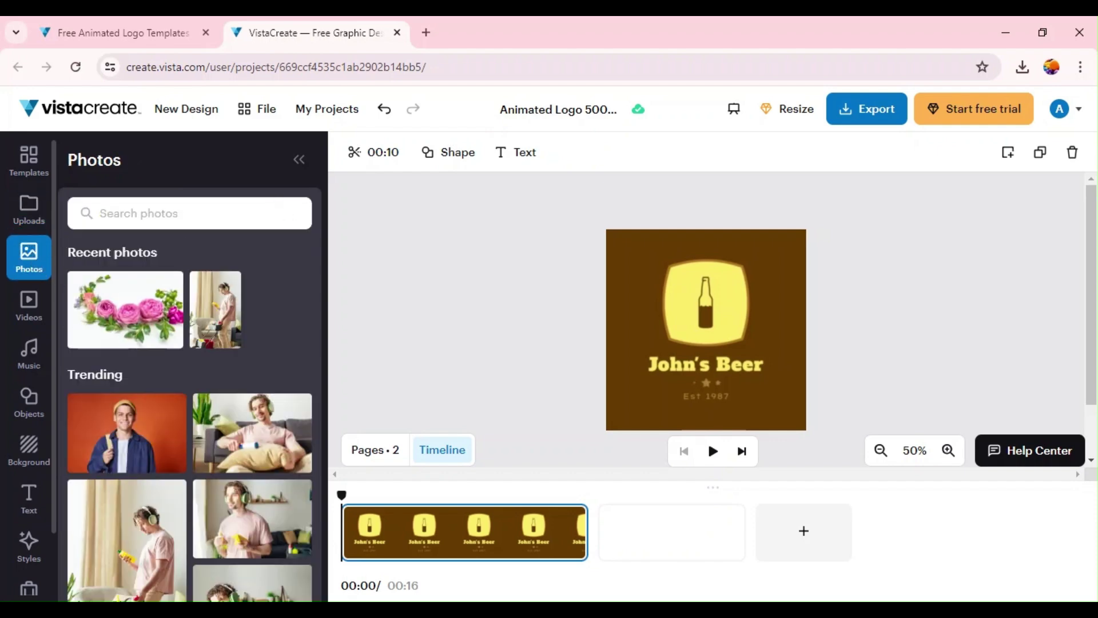
pyautogui.scroll(-1, 253, 277)
pyautogui.scroll(-5, 253, 277)
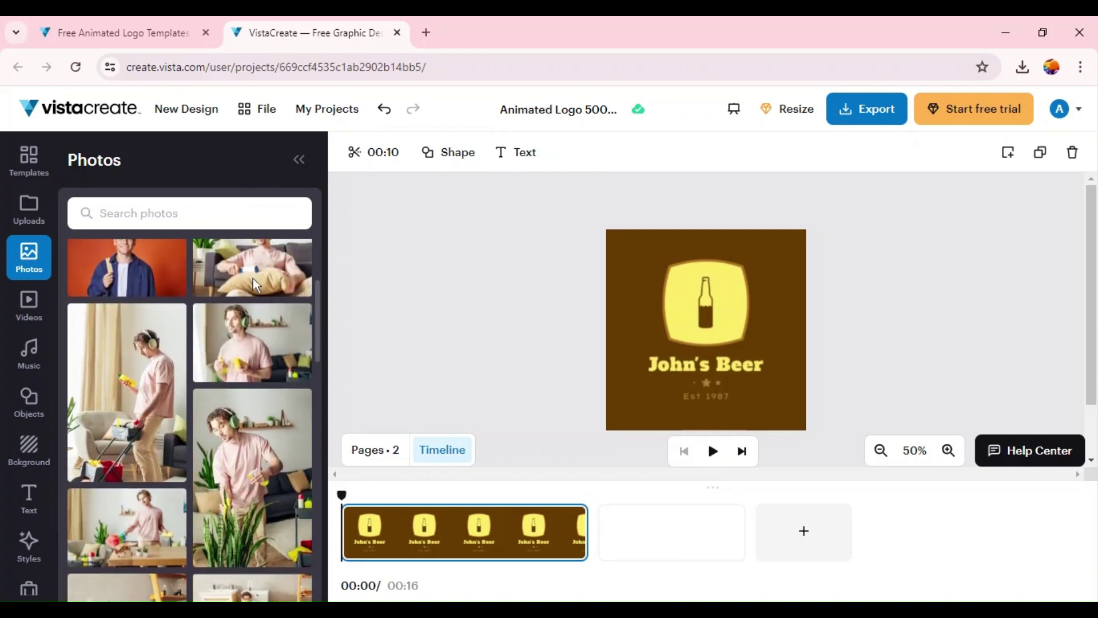
pyautogui.click(708, 541)
# - Search the photo library for "clouds" and place the photo of white clouds against a grey sky on the blank page
pyautogui.scroll(-2, 260, 405)
pyautogui.scroll(-10, 260, 405)
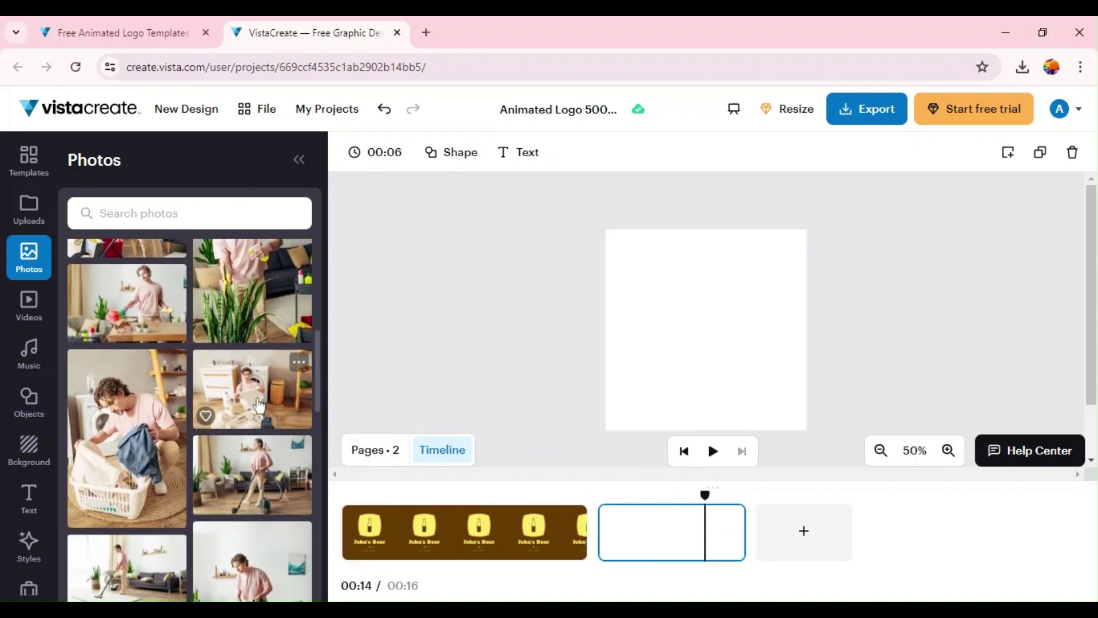
pyautogui.scroll(-5, 260, 405)
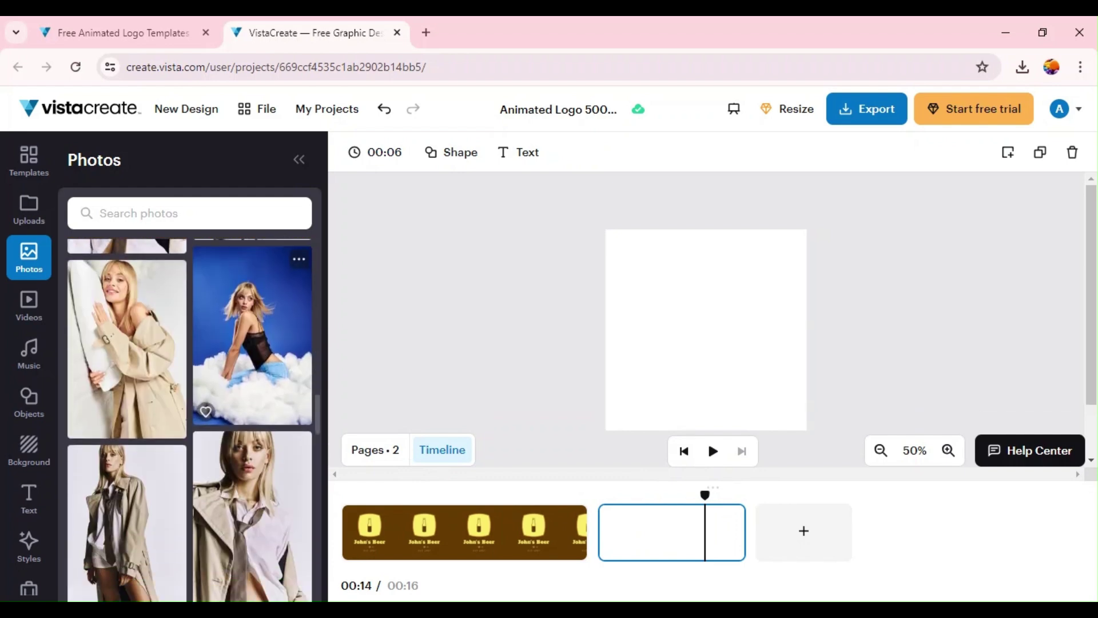
pyautogui.scroll(15, 188, 252)
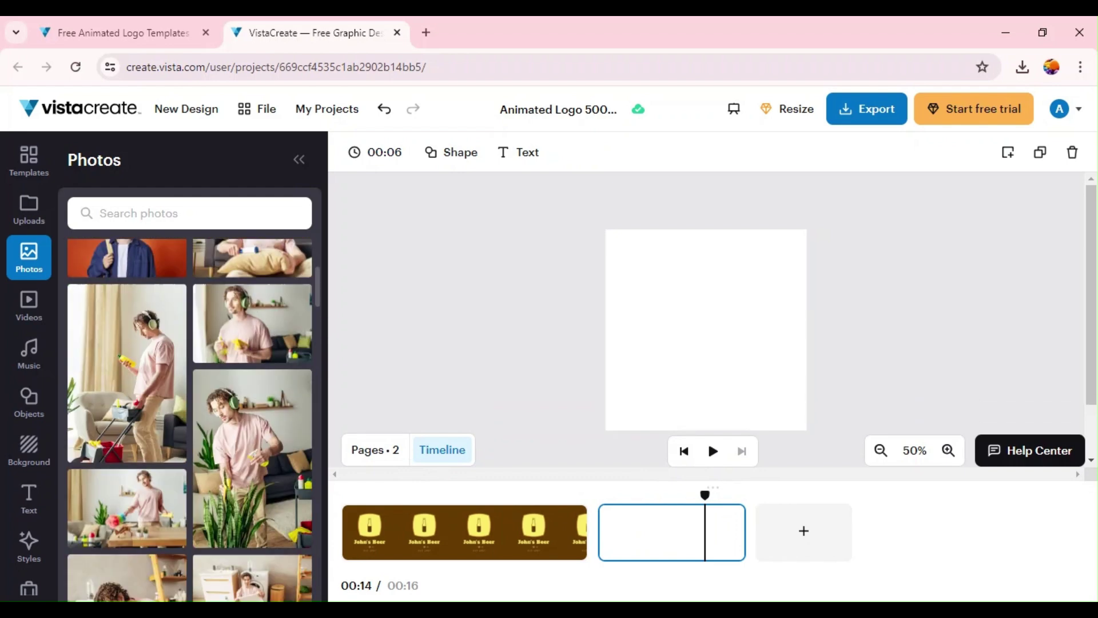
pyautogui.click(189, 213)
pyautogui.write('clouds')
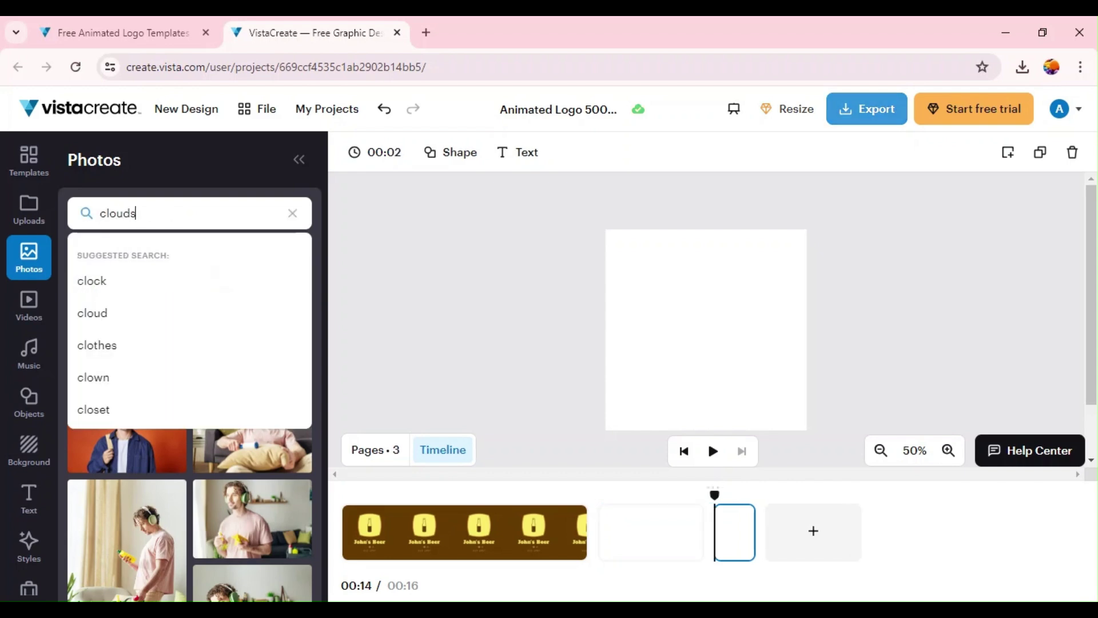
pyautogui.press('Return')
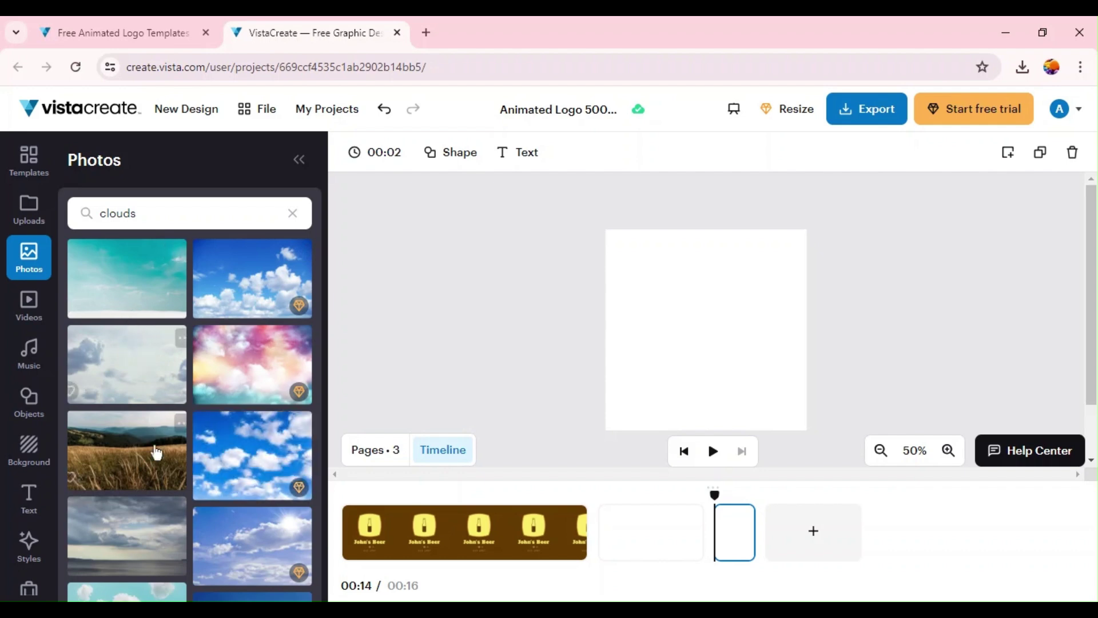
pyautogui.scroll(-4, 130, 383)
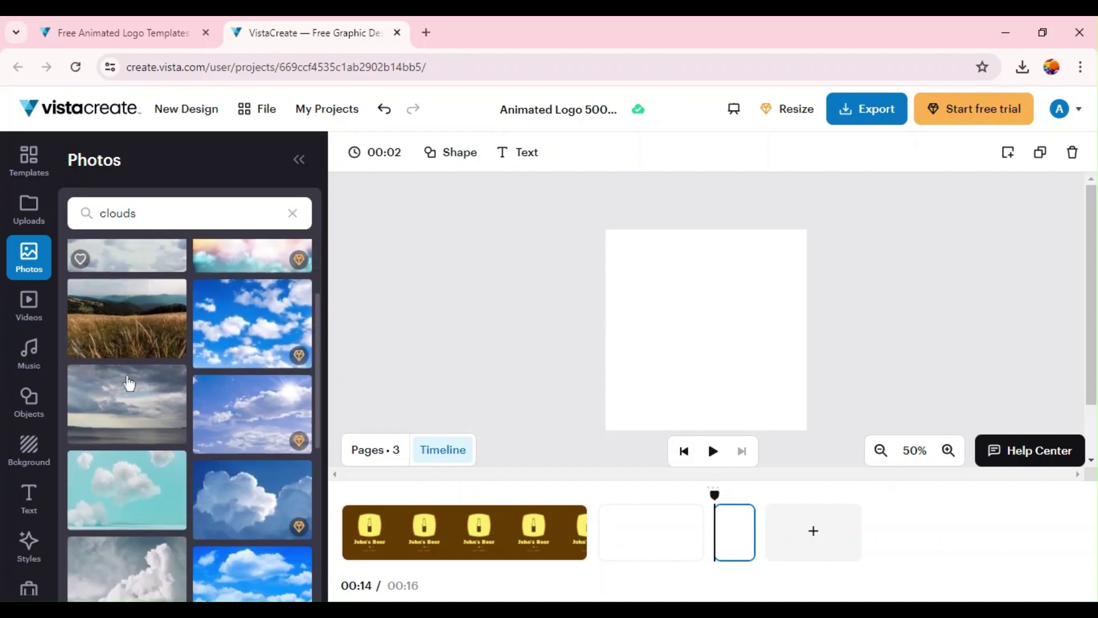
pyautogui.click(150, 445)
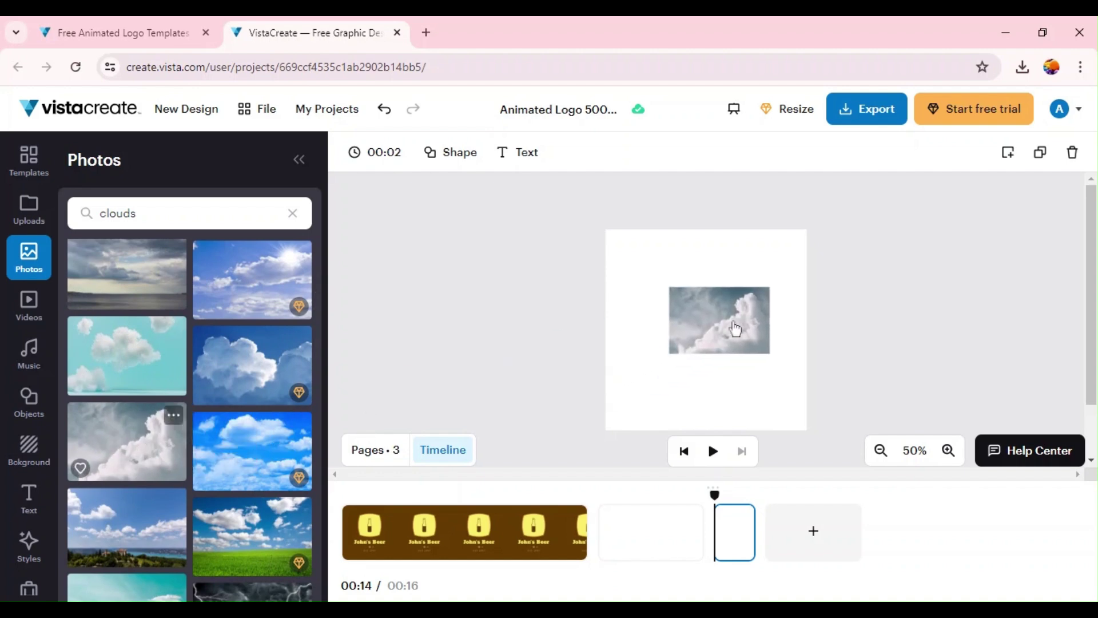
pyautogui.click(734, 328)
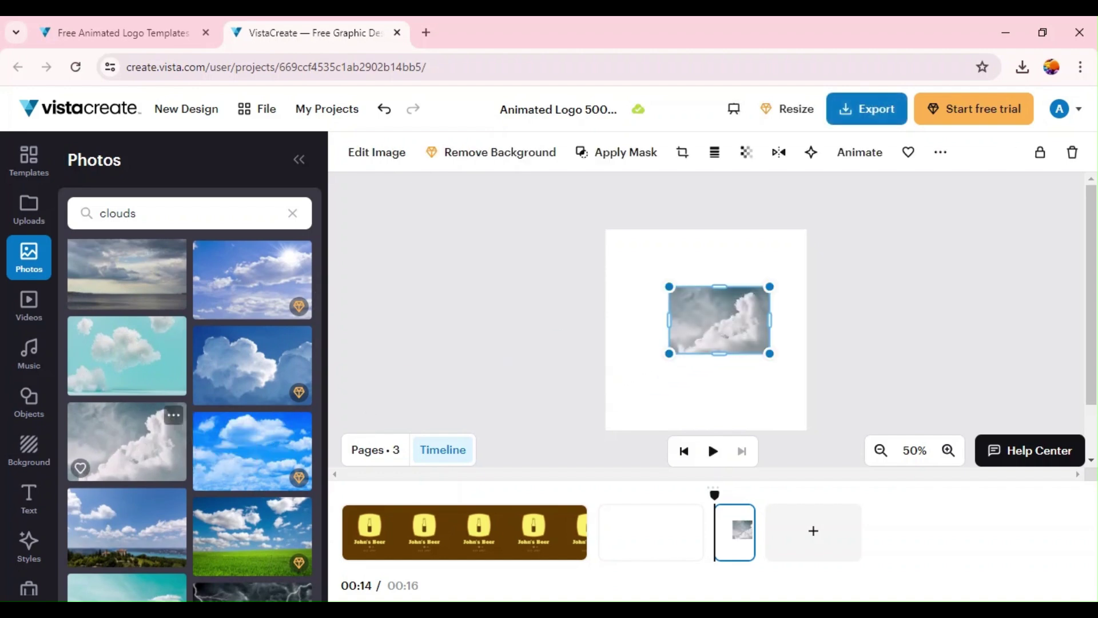
# - Set the placed clouds photo as the background of its page and deselect it
pyautogui.rightClick(733, 321)
pyautogui.click(693, 409)
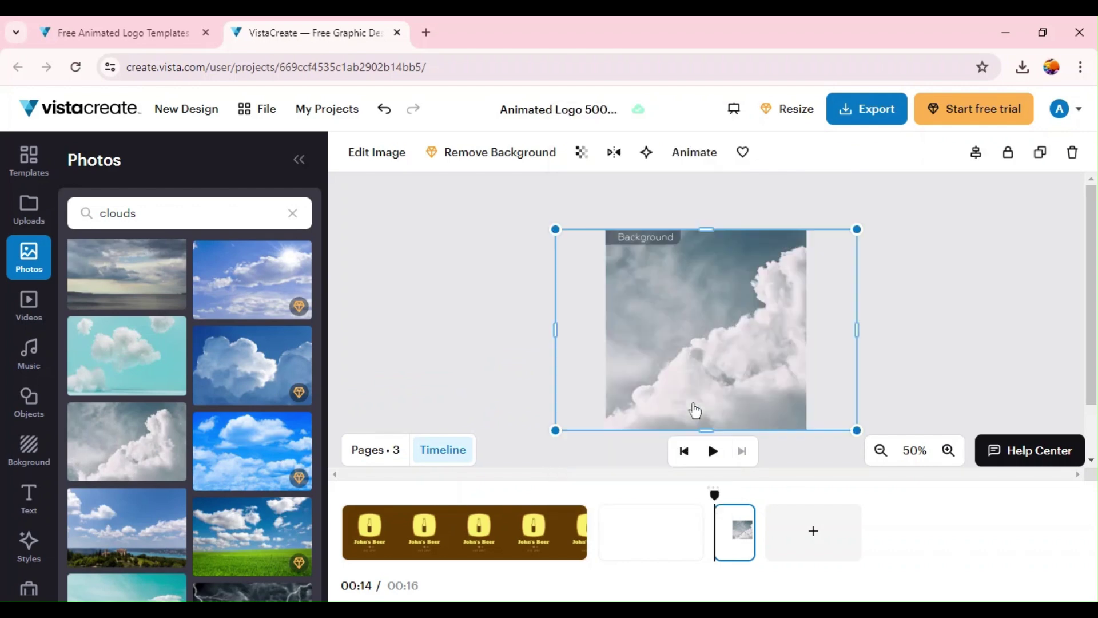
pyautogui.click(501, 322)
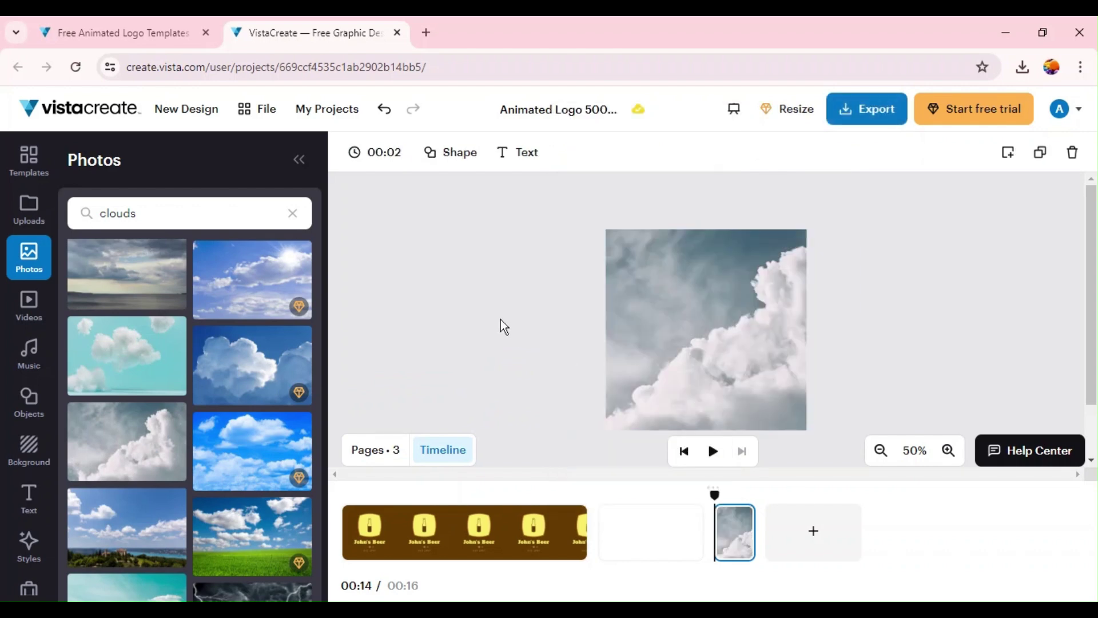
# - Select the blank page between the logo video and the clouds page, and look through the trending stock videos
pyautogui.click(651, 538)
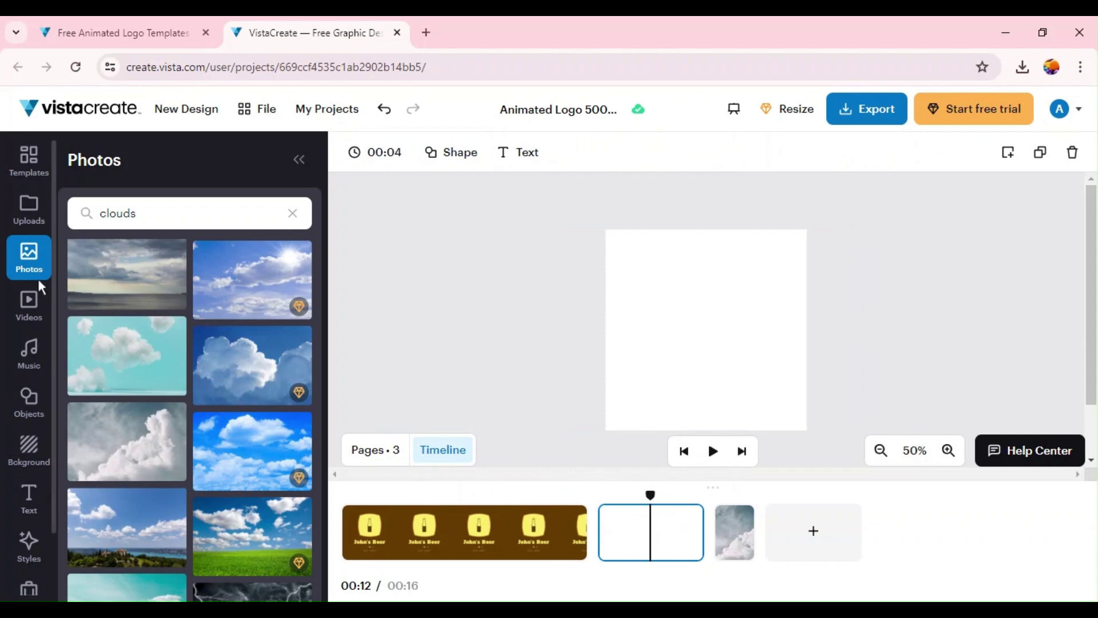
pyautogui.click(36, 307)
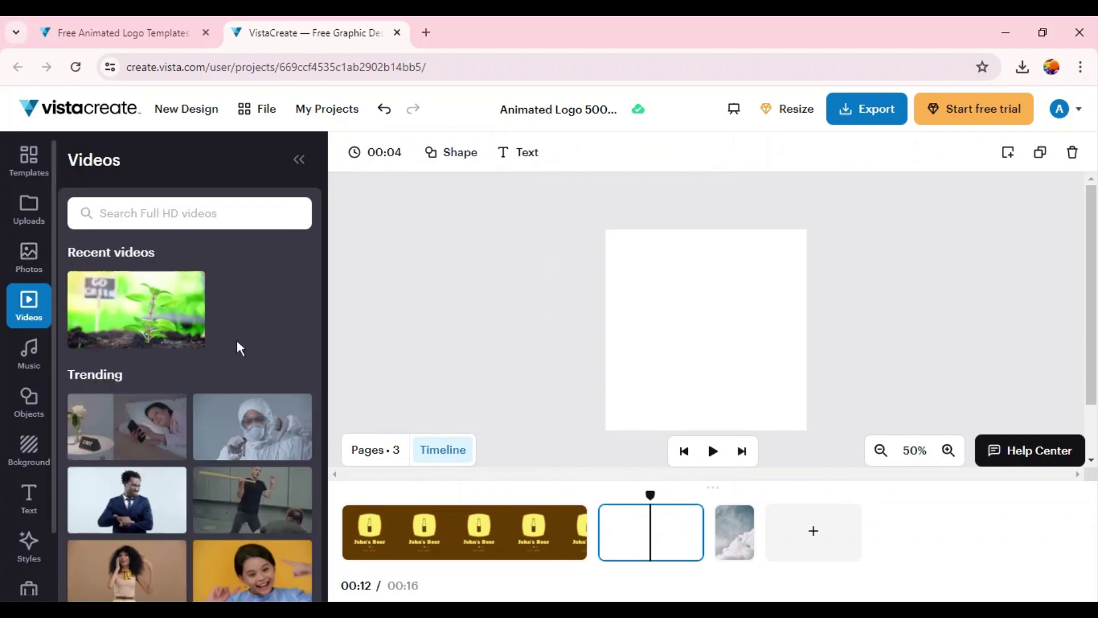
pyautogui.scroll(-5, 237, 341)
pyautogui.scroll(-2, 237, 341)
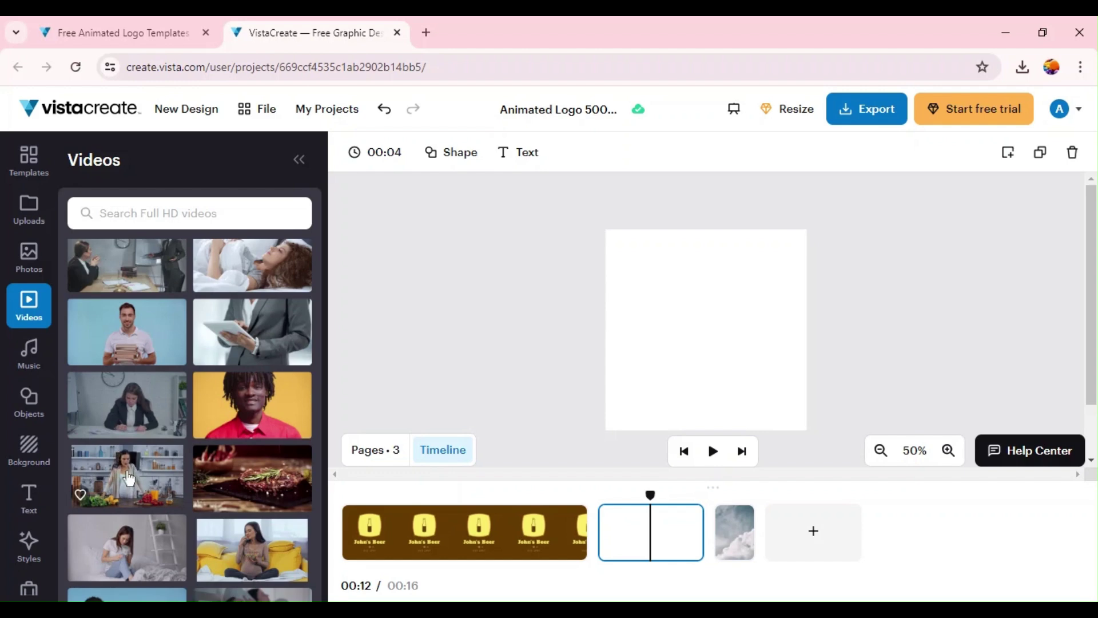
pyautogui.scroll(5, 129, 479)
pyautogui.scroll(-4, 129, 478)
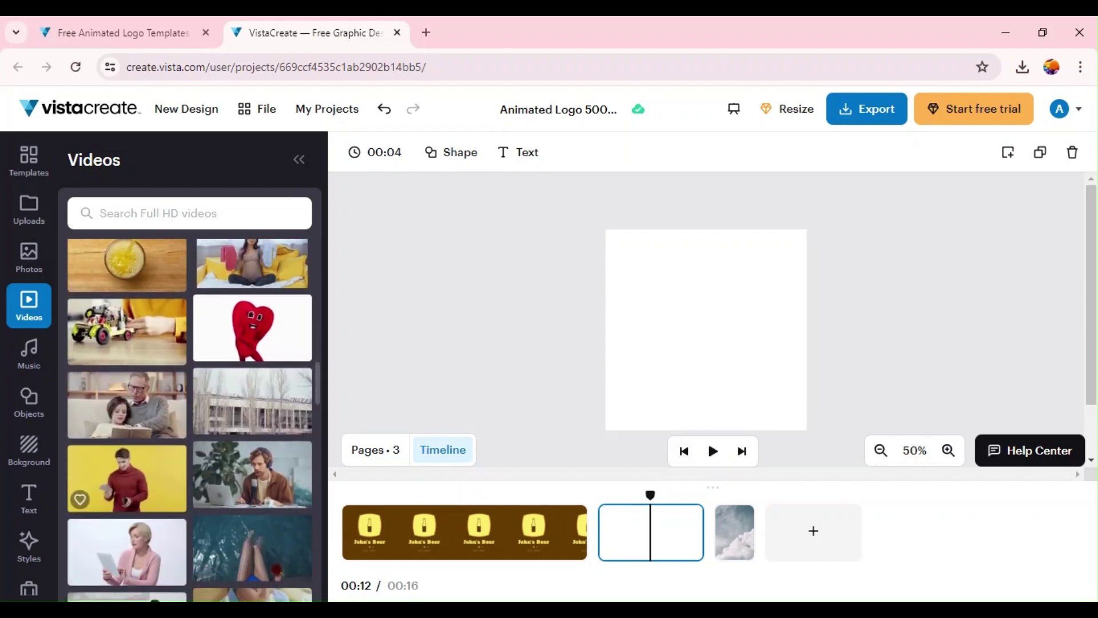
pyautogui.scroll(3, 189, 418)
# - Search the video library for "people walking fastly"
pyautogui.click(189, 213)
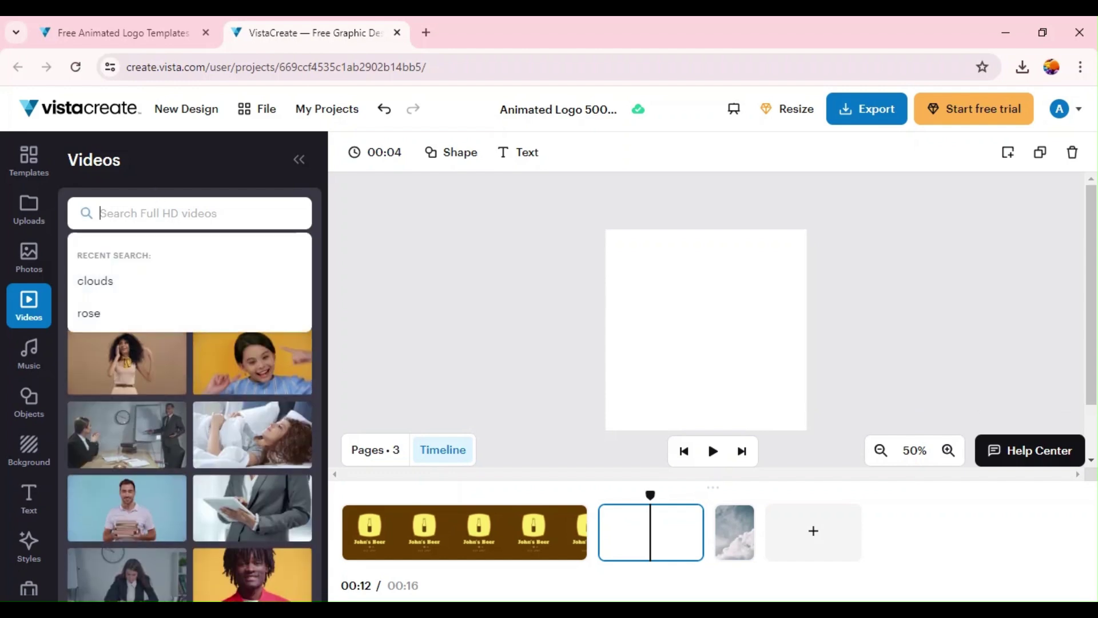
pyautogui.write('people walki')
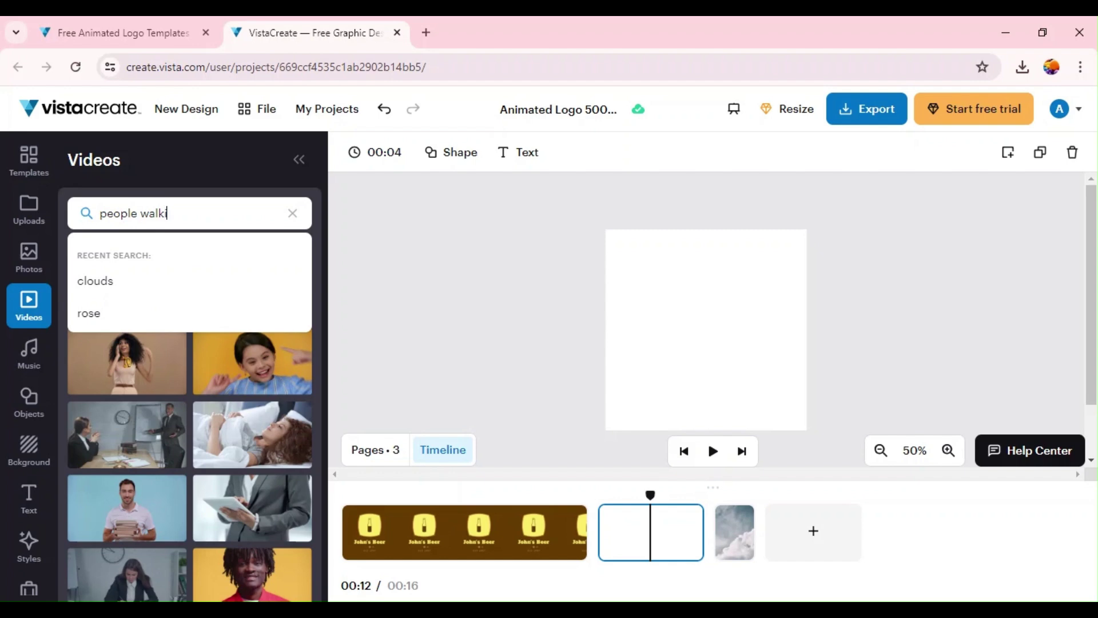
pyautogui.write('ng fastly')
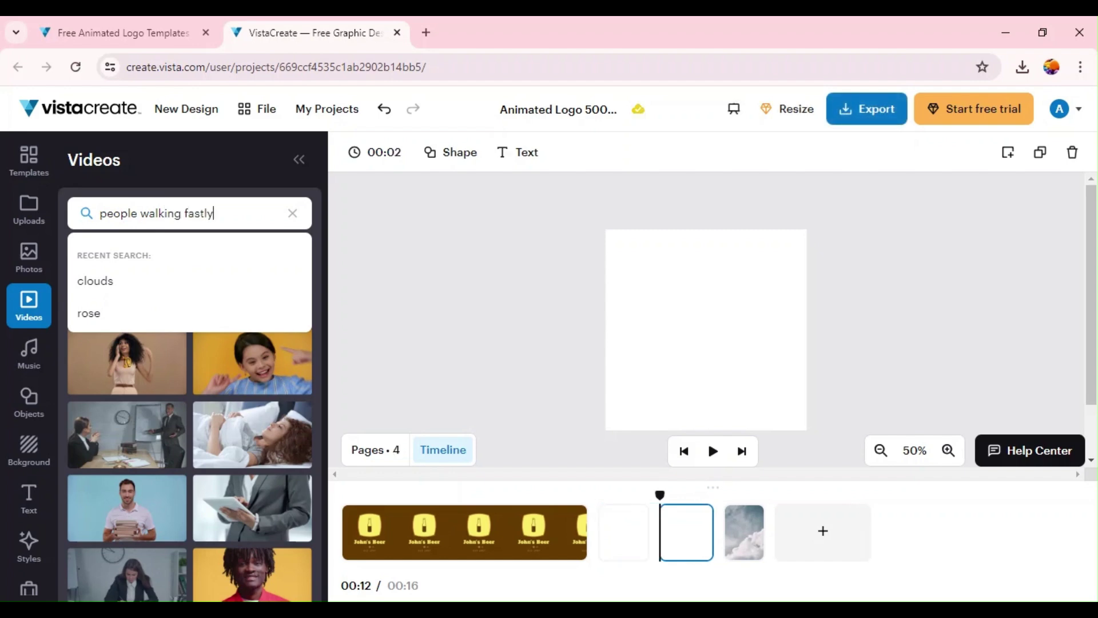
pyautogui.press('Return')
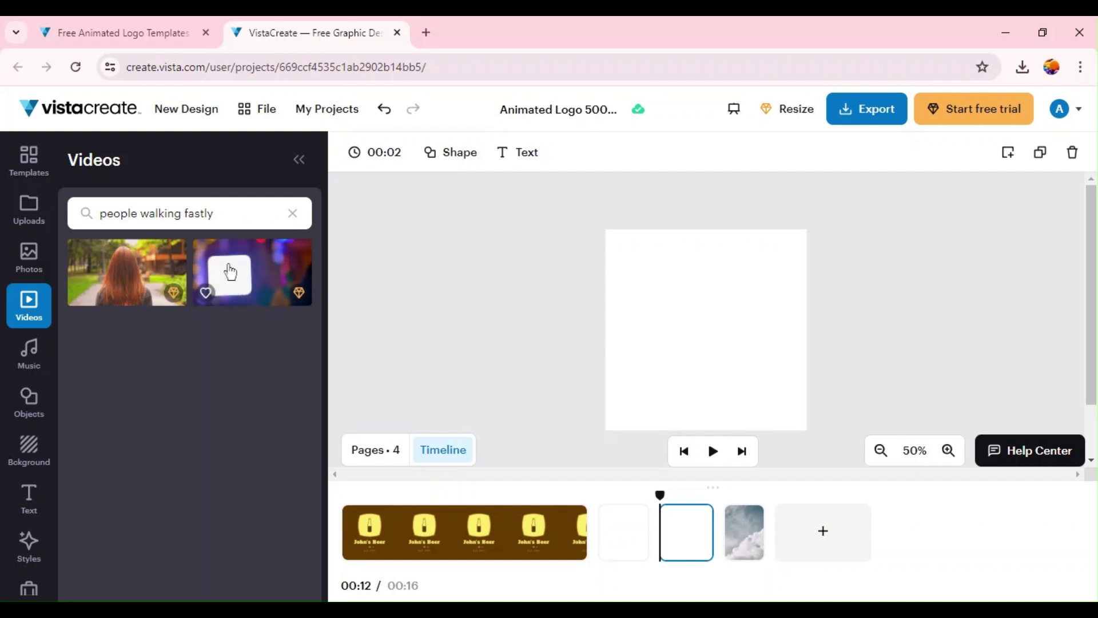
# - Shorten the video search to "people walking" and look through the clips it returns
pyautogui.moveTo(214, 214); pyautogui.dragTo(194, 213)
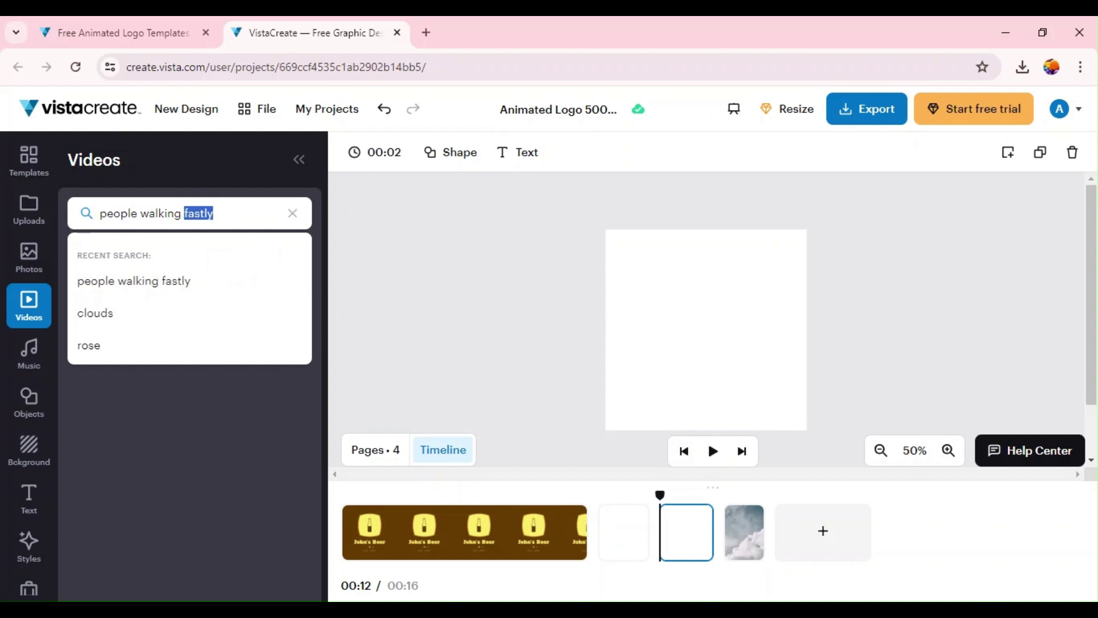
pyautogui.press('BackSpace')
pyautogui.press('Return')
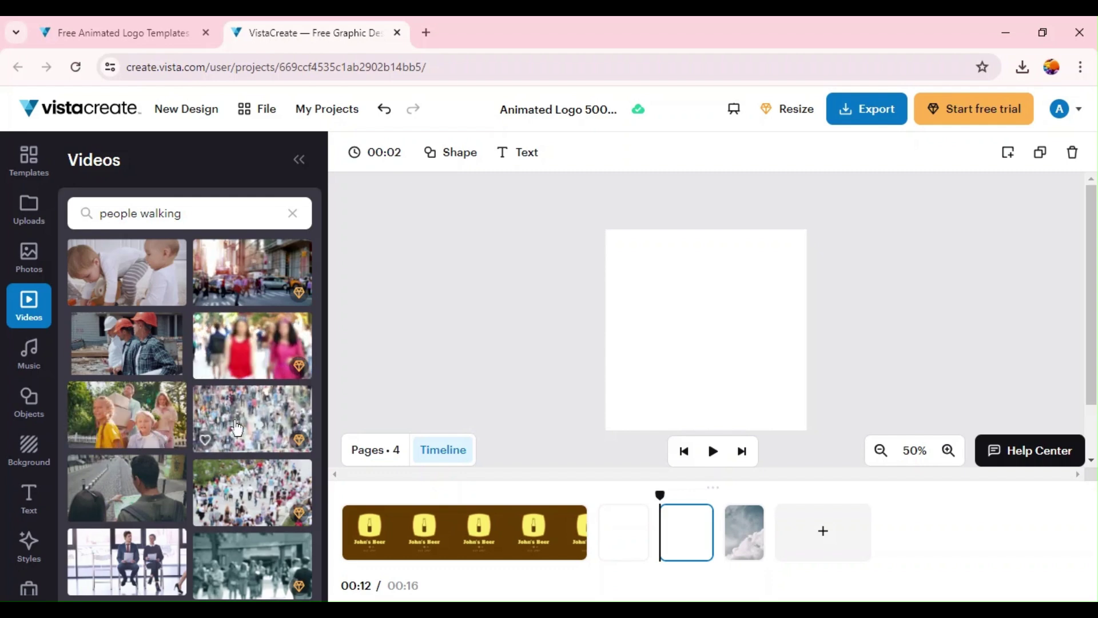
pyautogui.scroll(-2, 243, 511)
pyautogui.scroll(-3, 243, 511)
pyautogui.scroll(-3, 229, 428)
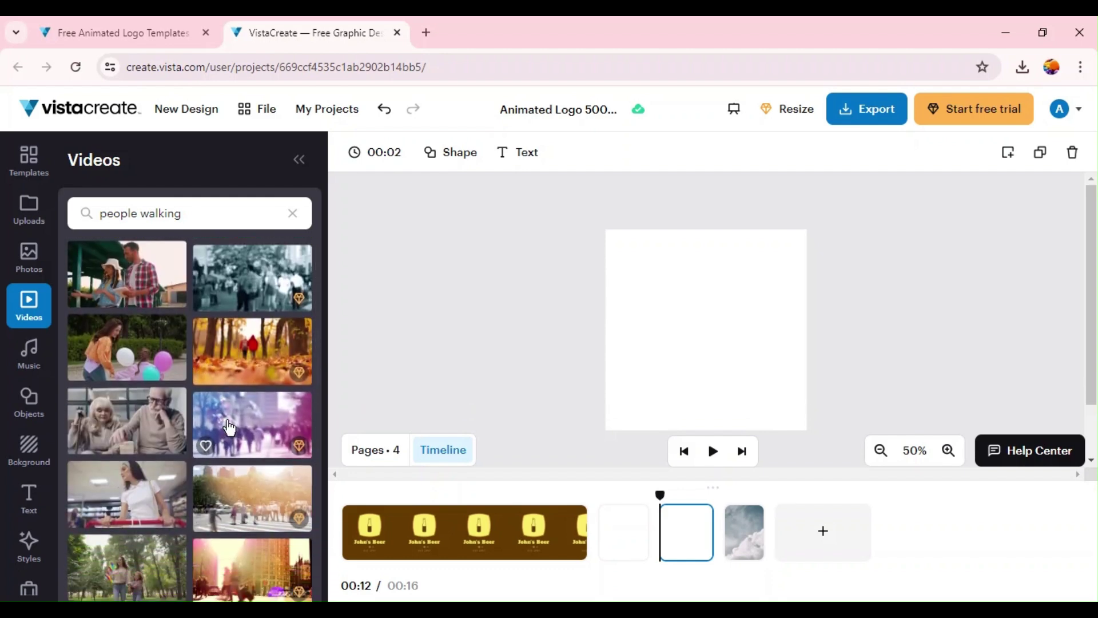
# - Look through the music categories and the static objects library
pyautogui.click(29, 352)
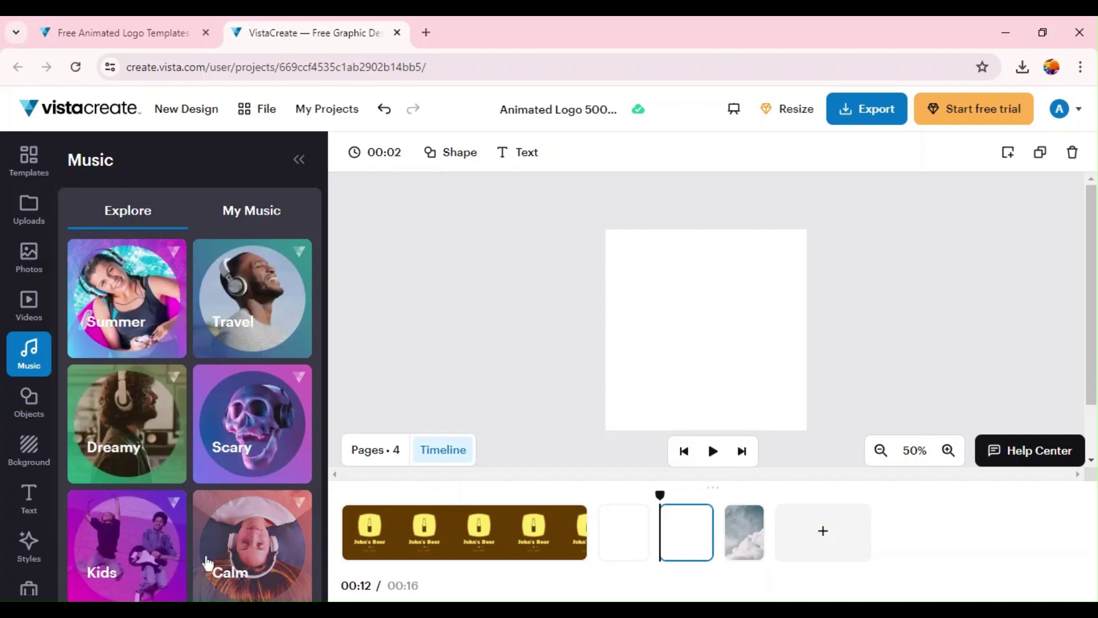
pyautogui.scroll(-10, 209, 564)
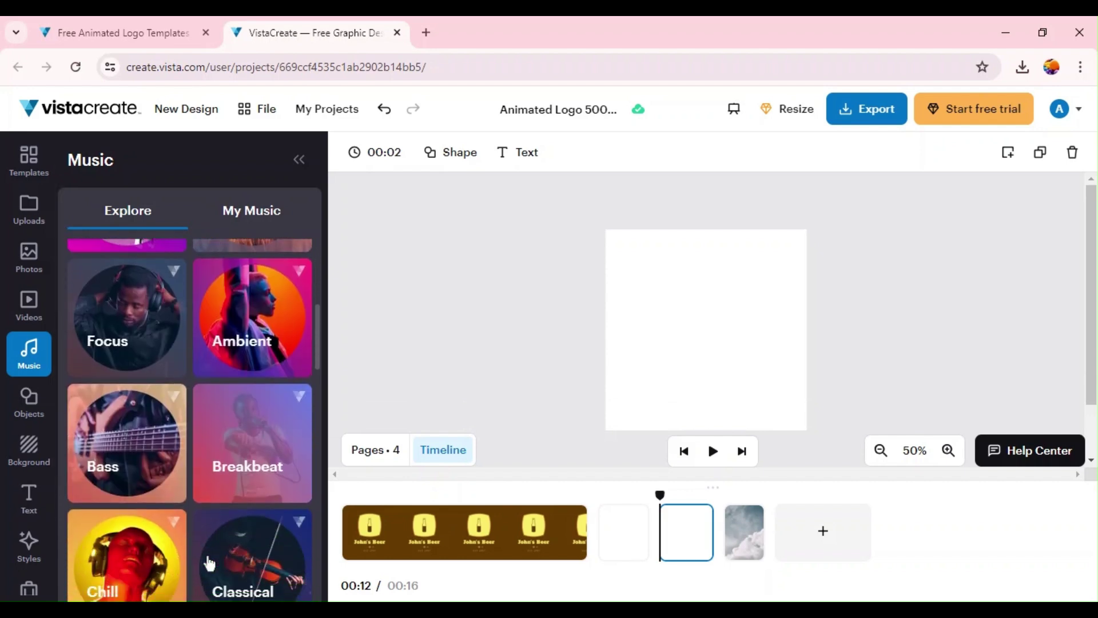
pyautogui.scroll(-8, 189, 377)
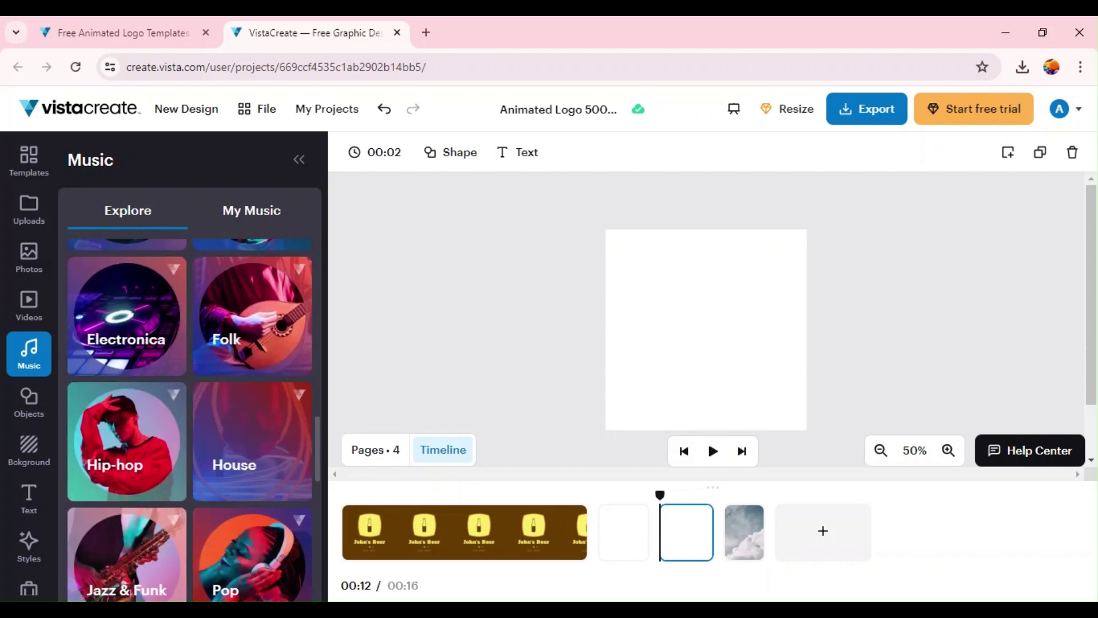
pyautogui.scroll(-5, 189, 378)
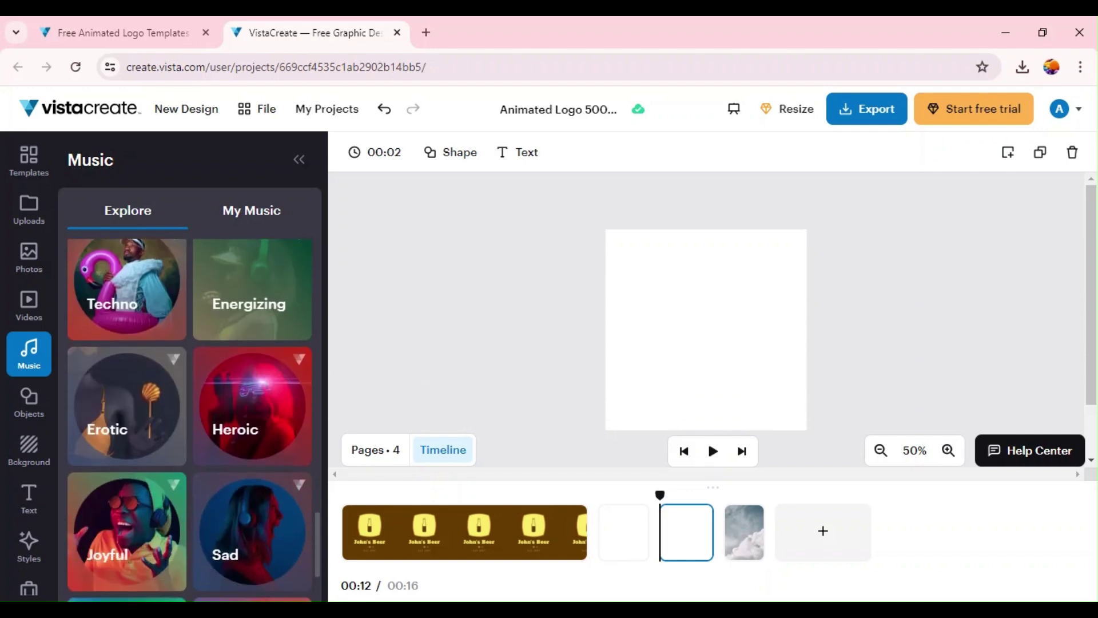
pyautogui.scroll(-2, 153, 560)
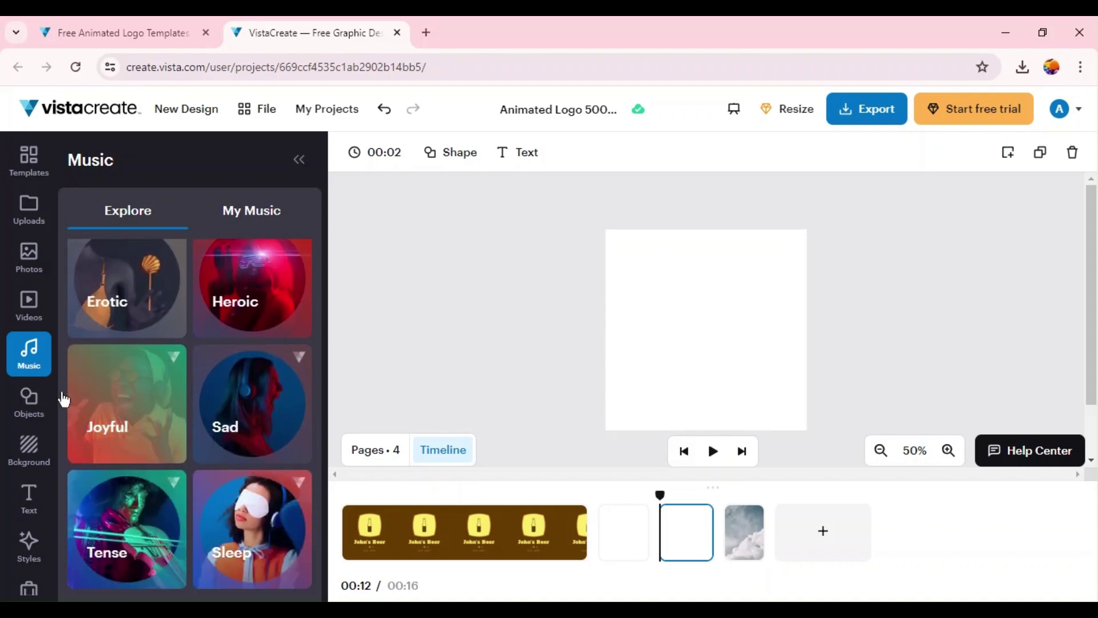
pyautogui.click(22, 396)
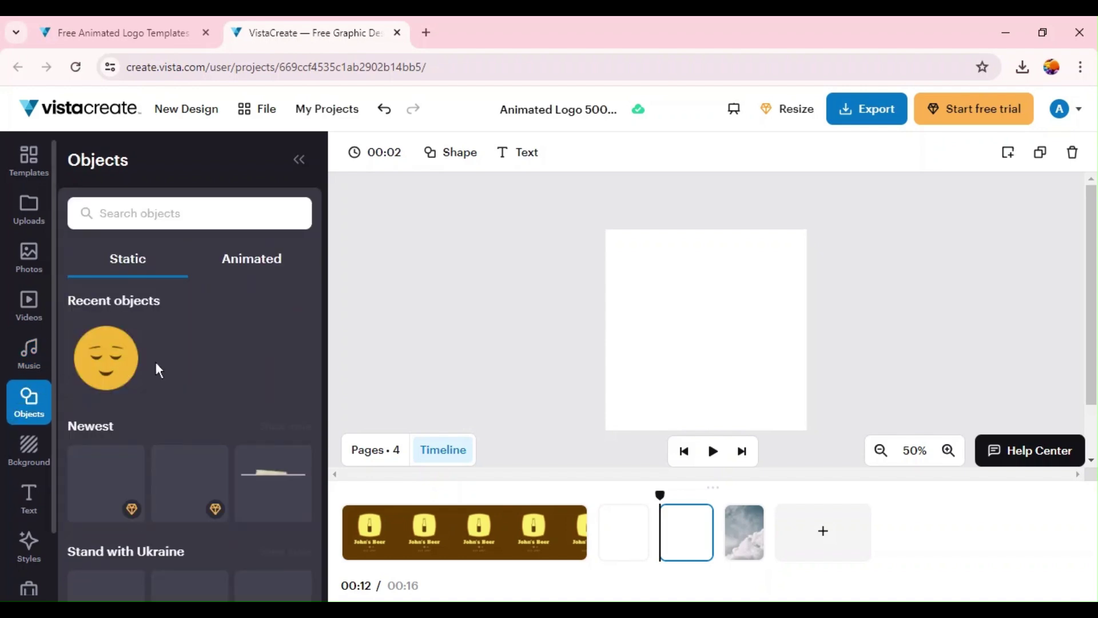
pyautogui.scroll(-3, 210, 404)
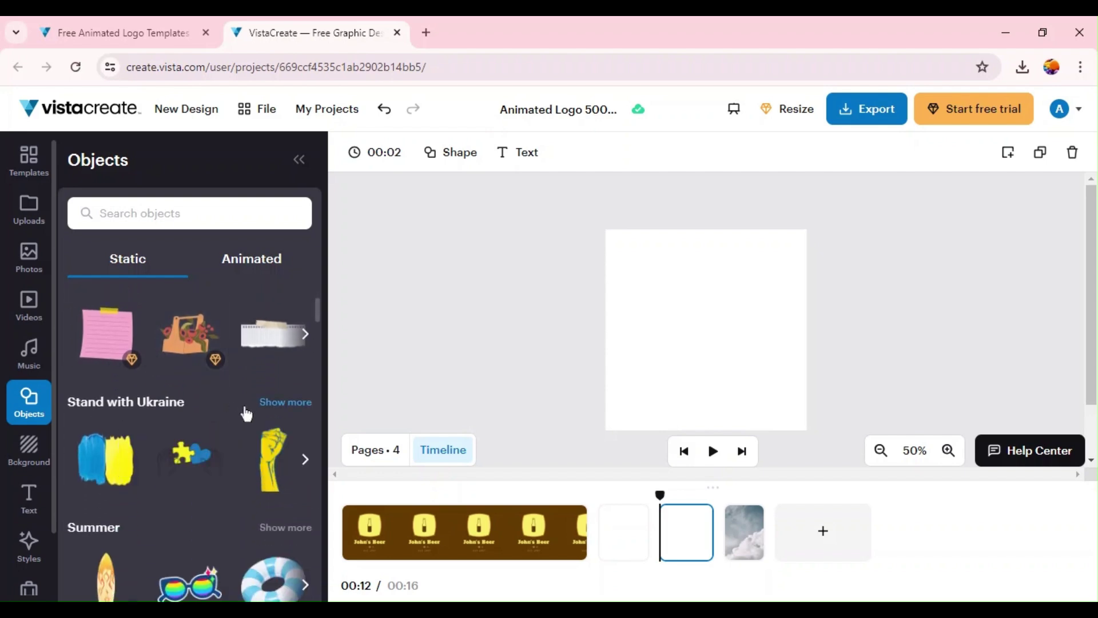
# - Set the pink rainbow-ribbon photo as the selected blank page's background and shift it so the whole ribbon heart lies on the page
pyautogui.click(45, 450)
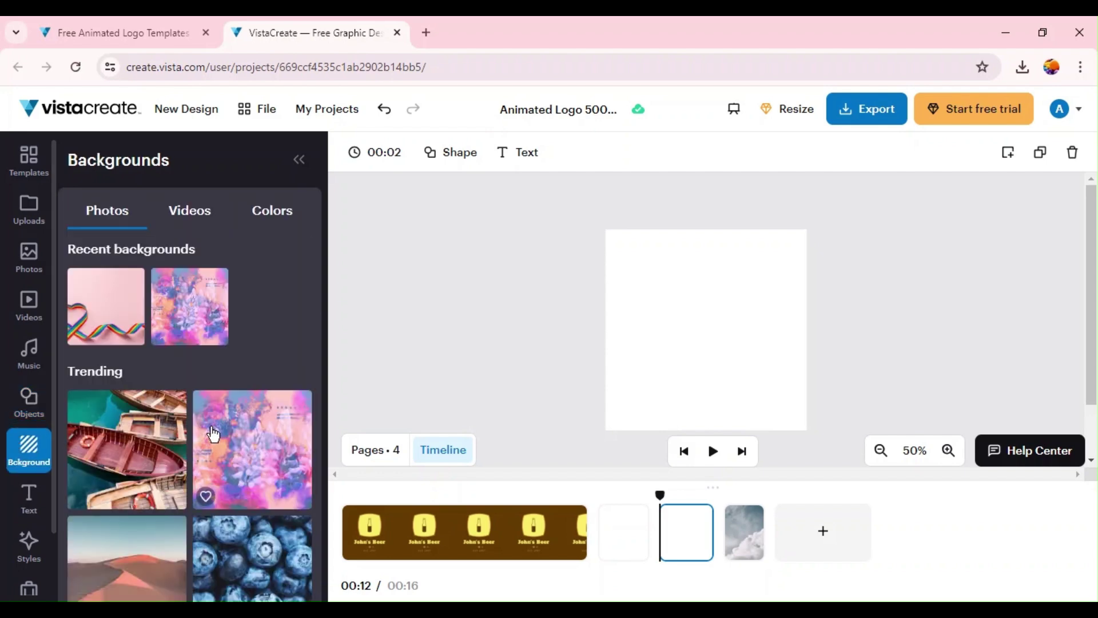
pyautogui.scroll(-6, 214, 435)
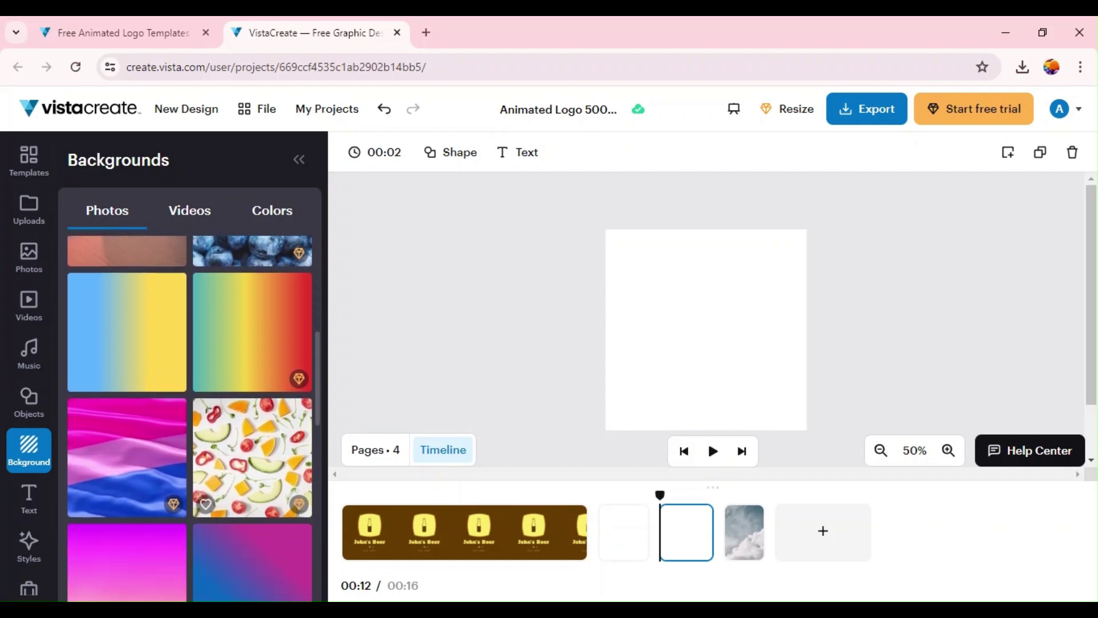
pyautogui.scroll(-5, 132, 327)
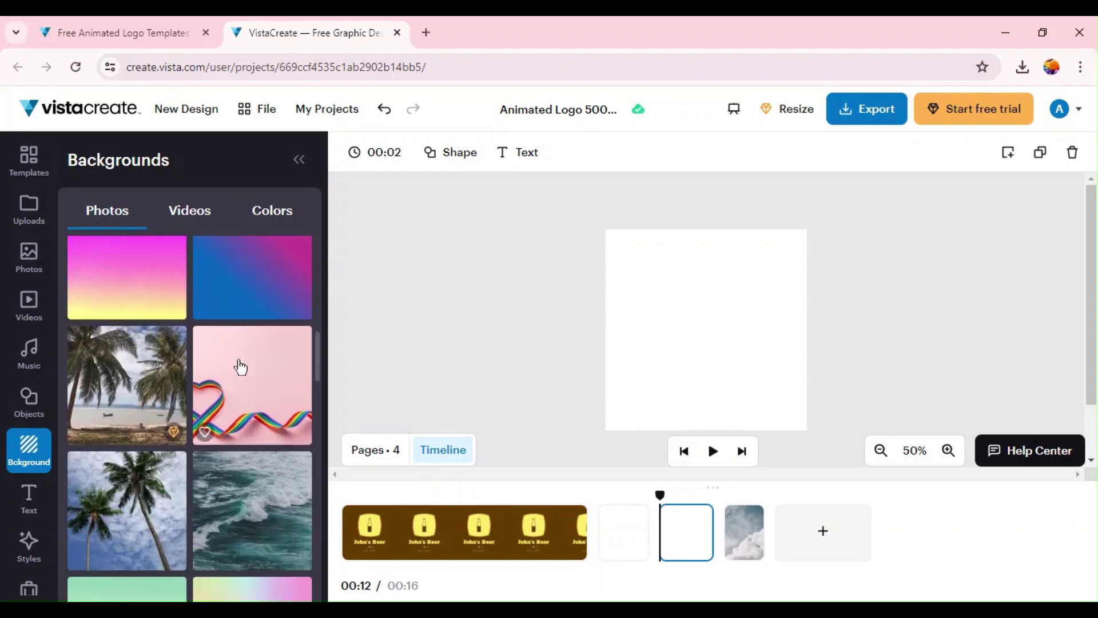
pyautogui.click(241, 366)
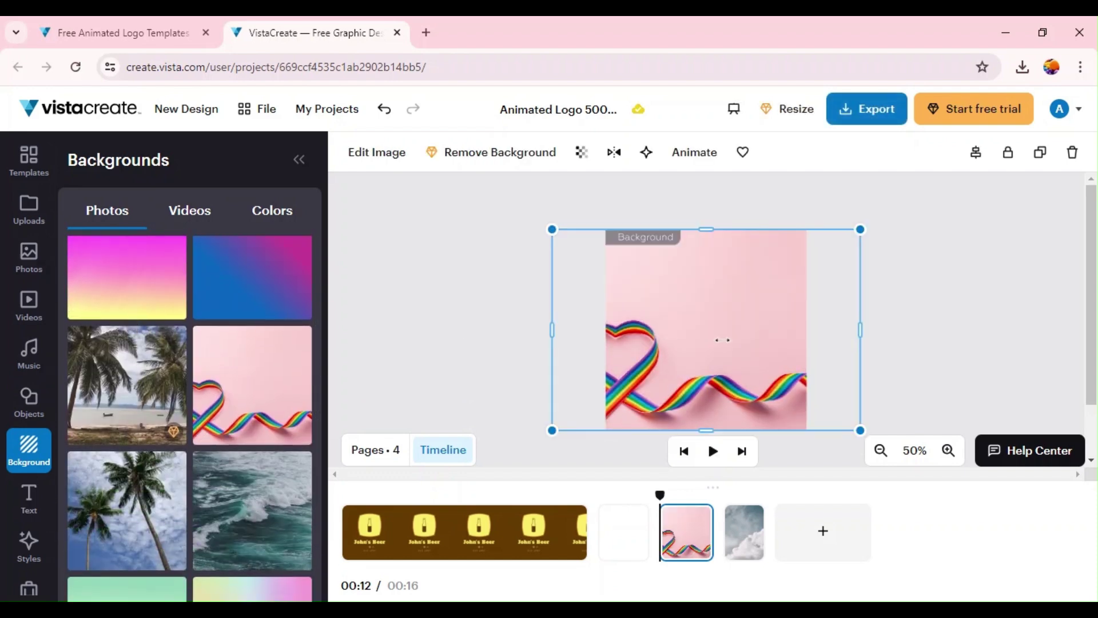
pyautogui.moveTo(723, 340); pyautogui.dragTo(745, 360)
# - Look through the remaining background photos
pyautogui.scroll(-5, 190, 362)
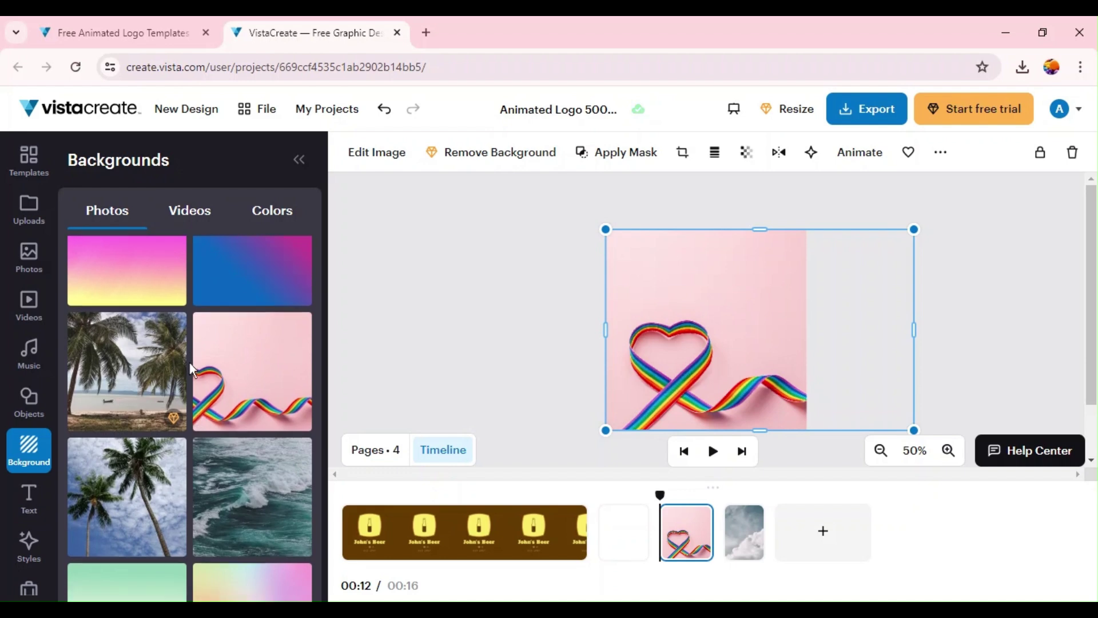
pyautogui.scroll(-8, 190, 363)
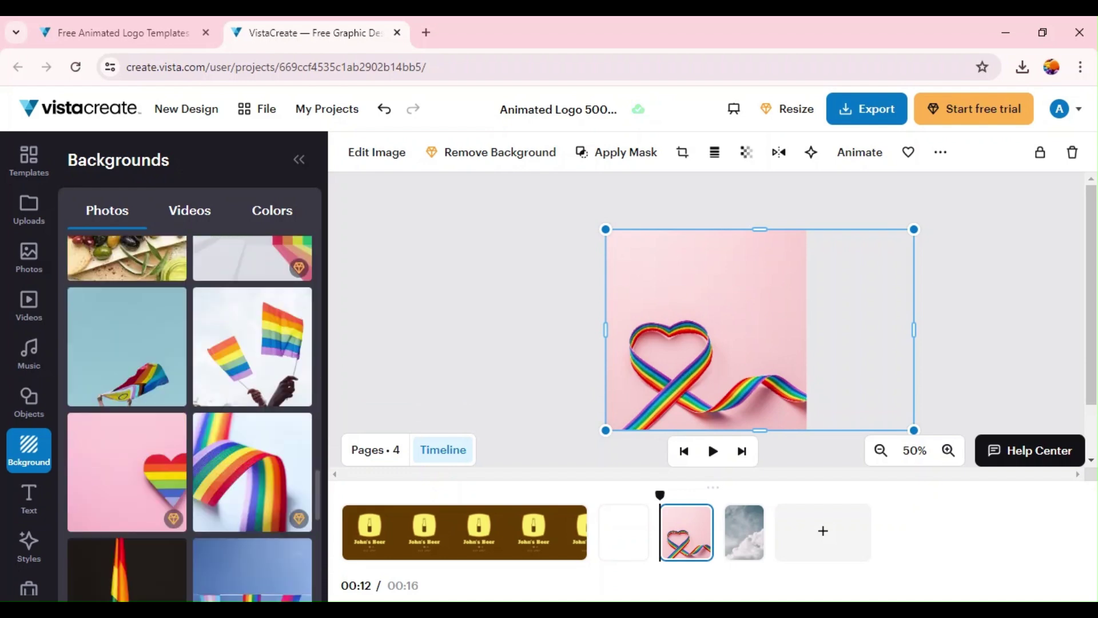
pyautogui.scroll(-10, 189, 419)
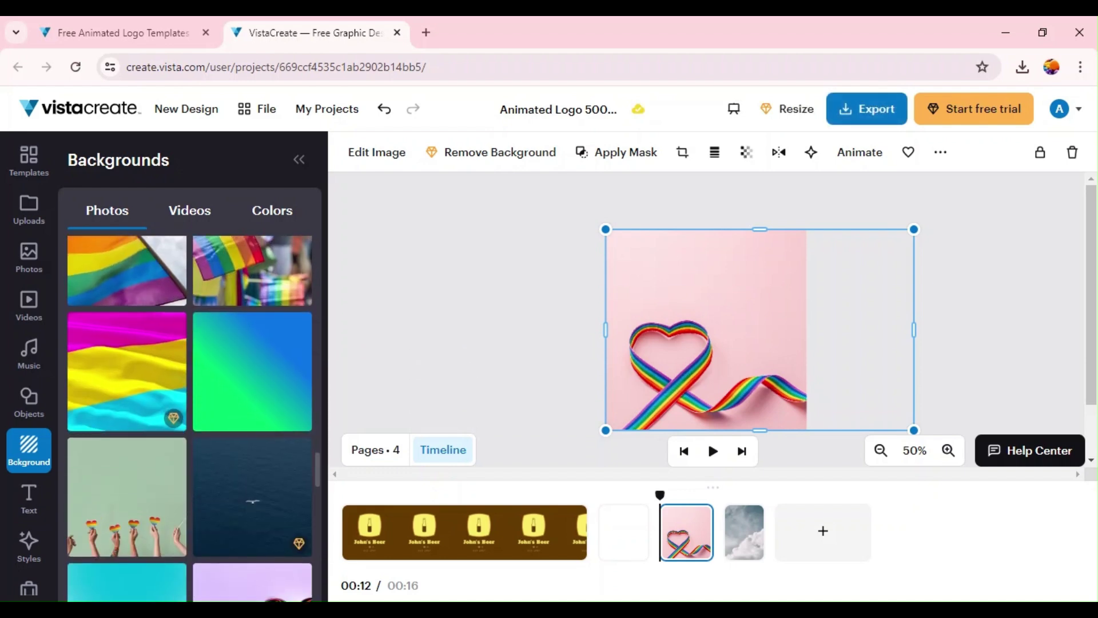
pyautogui.scroll(-2, 230, 380)
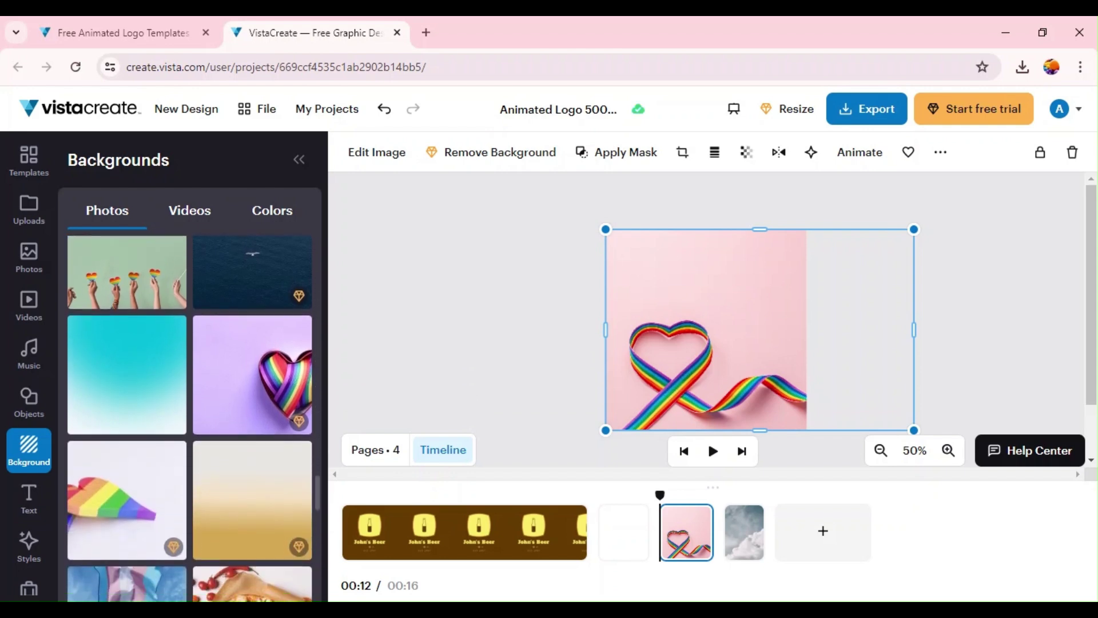
pyautogui.scroll(-9, 263, 491)
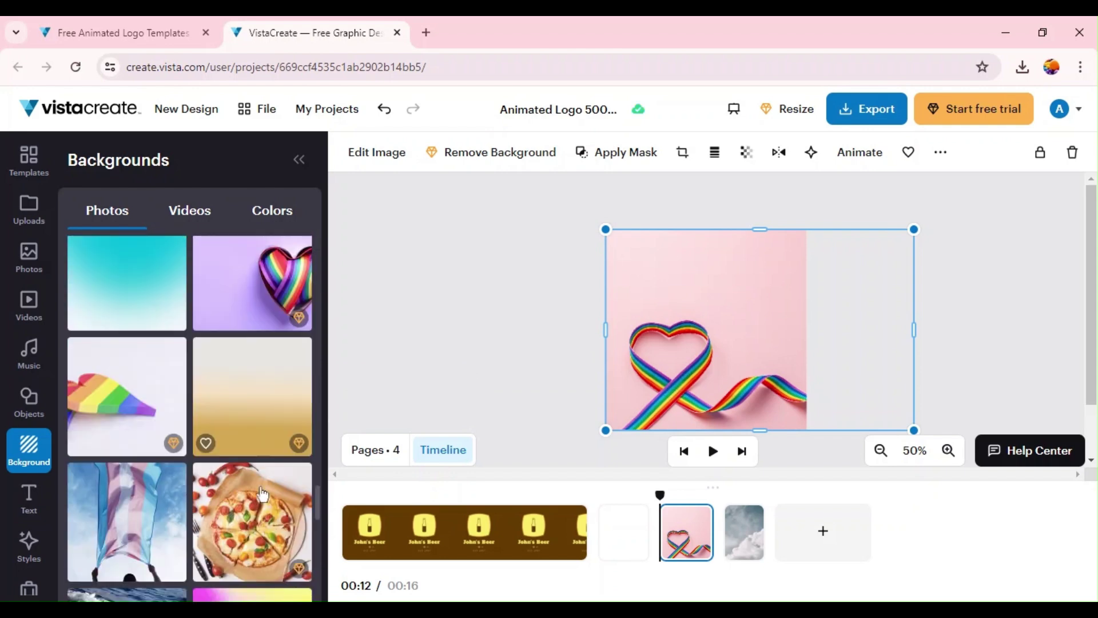
pyautogui.scroll(10, 262, 491)
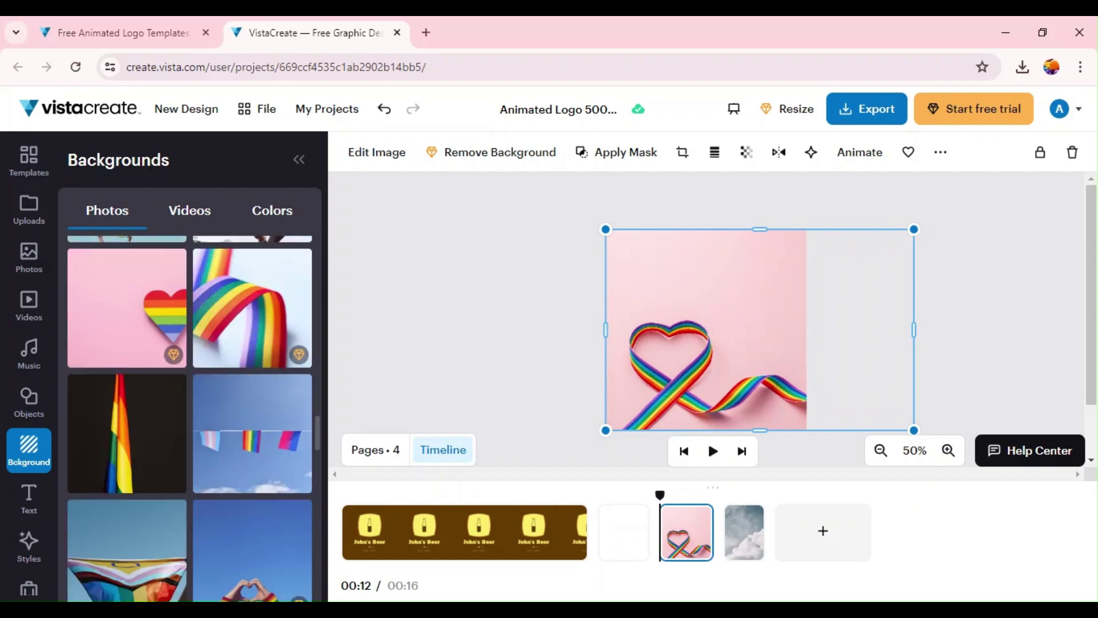
# - Delete the rainbow-ribbon photo from the page and look through the background videos
pyautogui.click(198, 212)
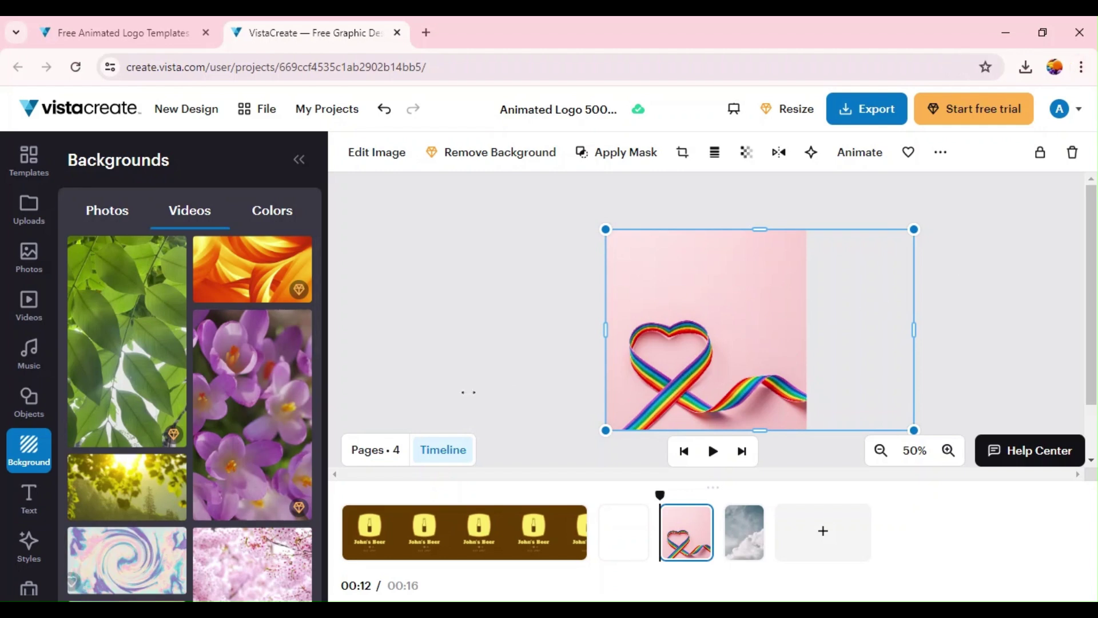
pyautogui.press('Delete')
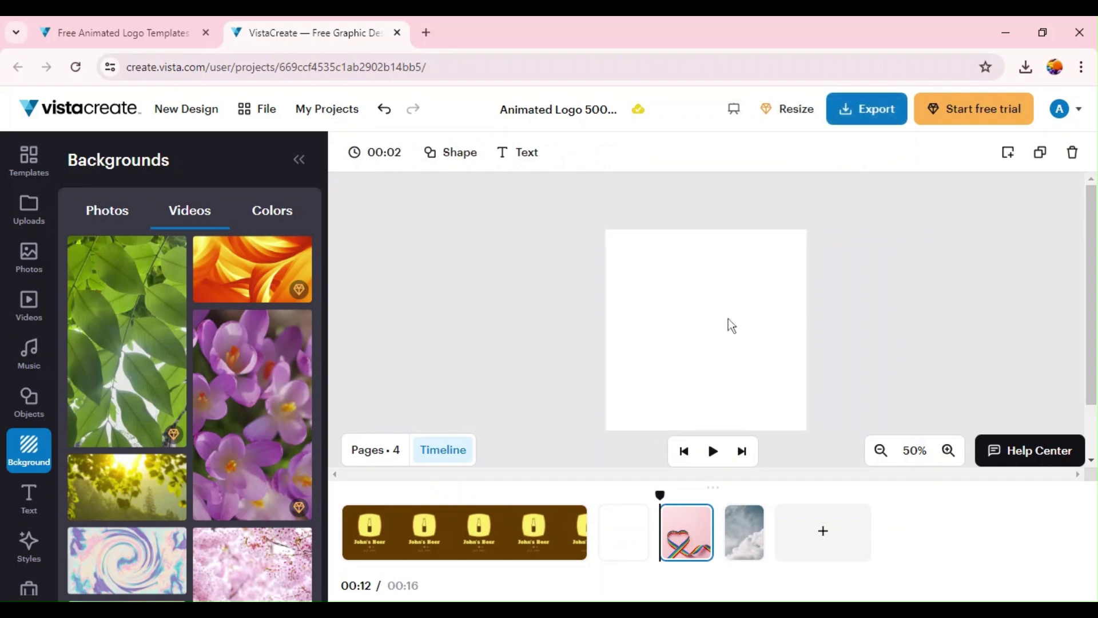
pyautogui.scroll(-2, 219, 364)
pyautogui.scroll(-3, 220, 364)
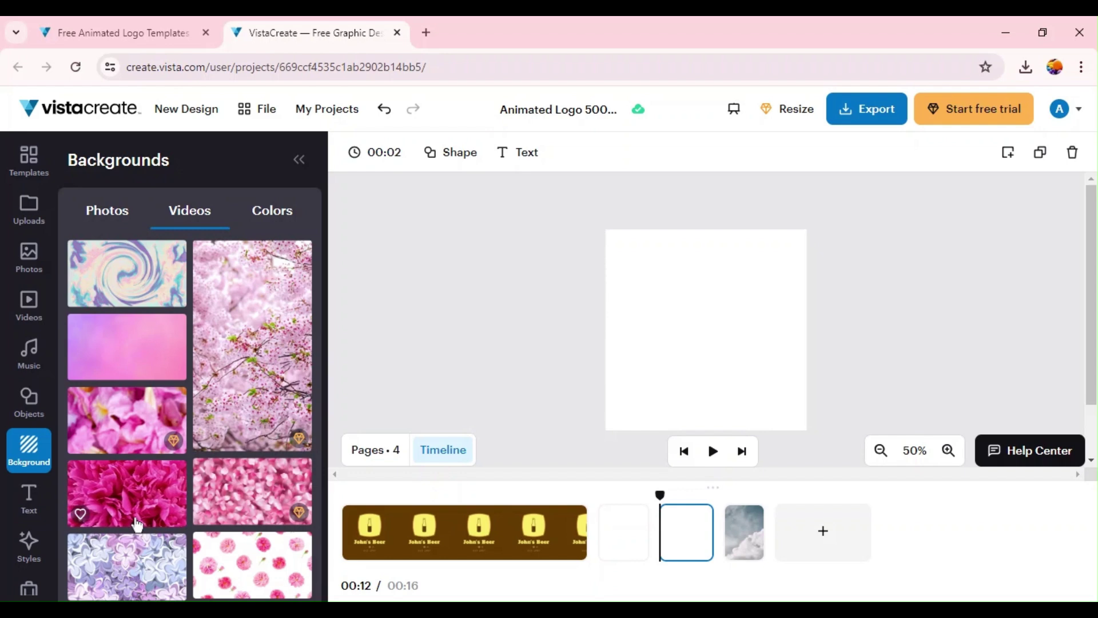
pyautogui.scroll(-1, 152, 562)
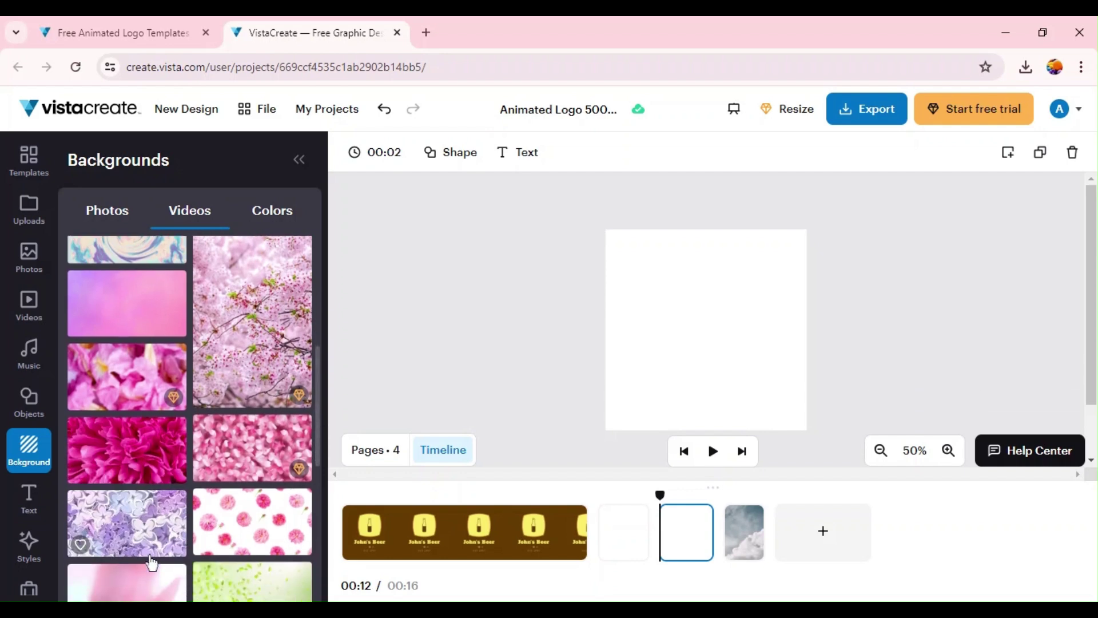
pyautogui.scroll(-5, 144, 538)
pyautogui.scroll(-5, 189, 417)
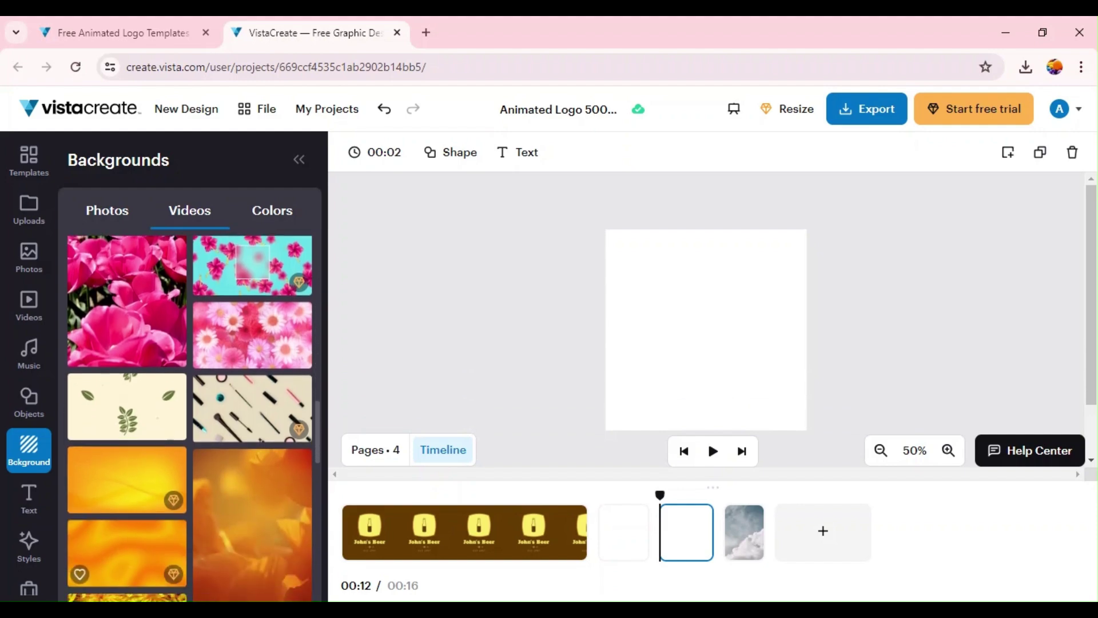
# - Find the purple and turquoise wave video among the background videos and set it as the selected blank page's background
pyautogui.scroll(-10, 190, 418)
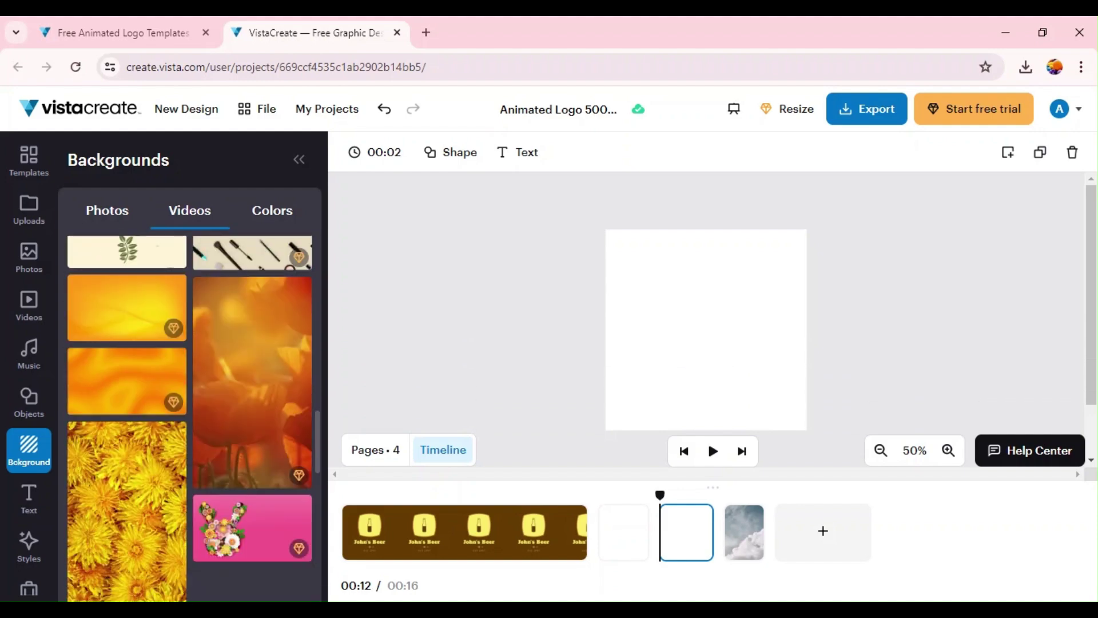
pyautogui.scroll(-4, 229, 495)
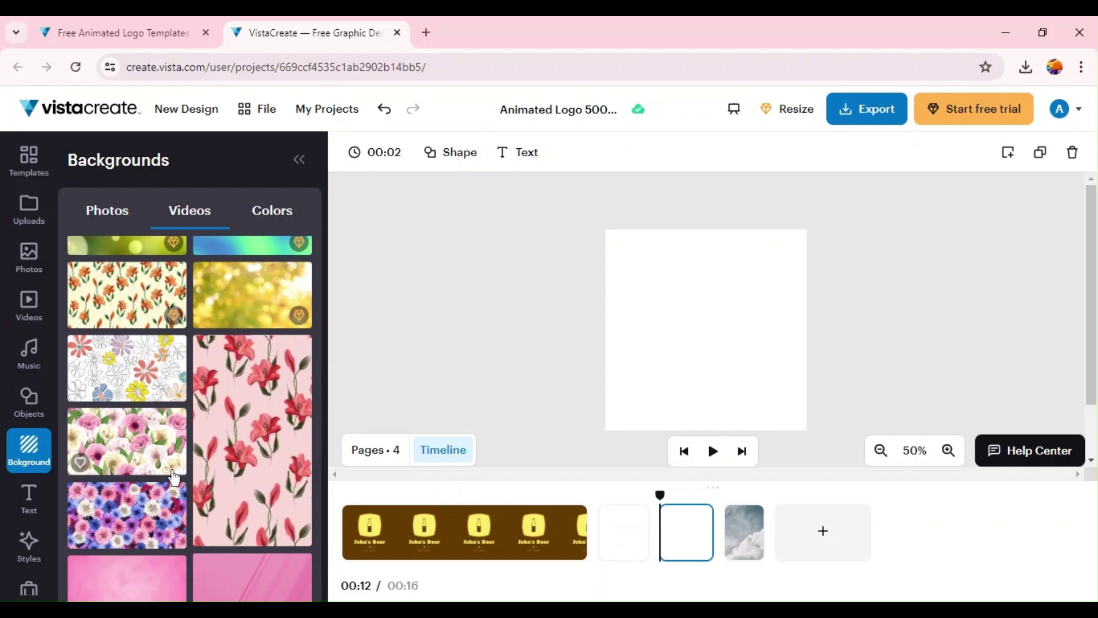
pyautogui.scroll(3, 161, 465)
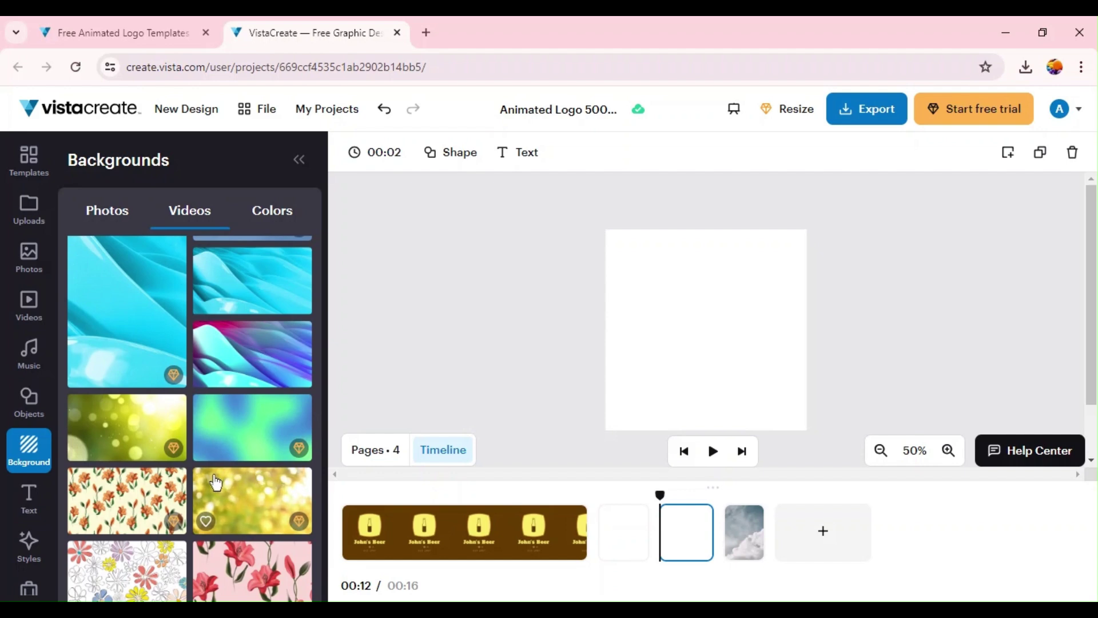
pyautogui.scroll(2, 215, 482)
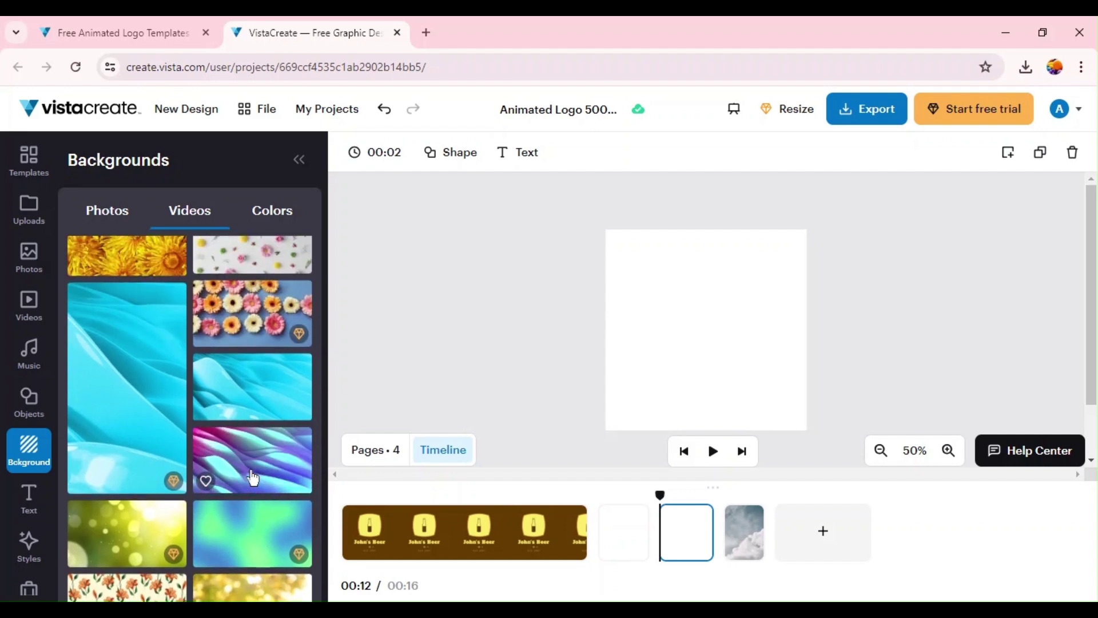
pyautogui.moveTo(304, 477); pyautogui.dragTo(703, 375)
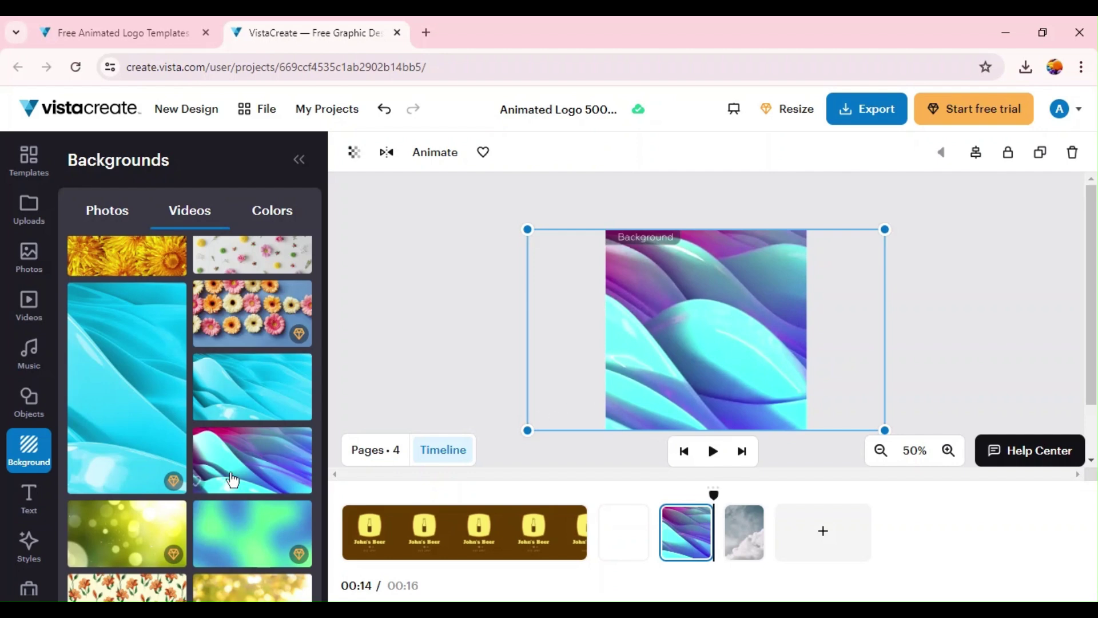
pyautogui.scroll(-10, 240, 479)
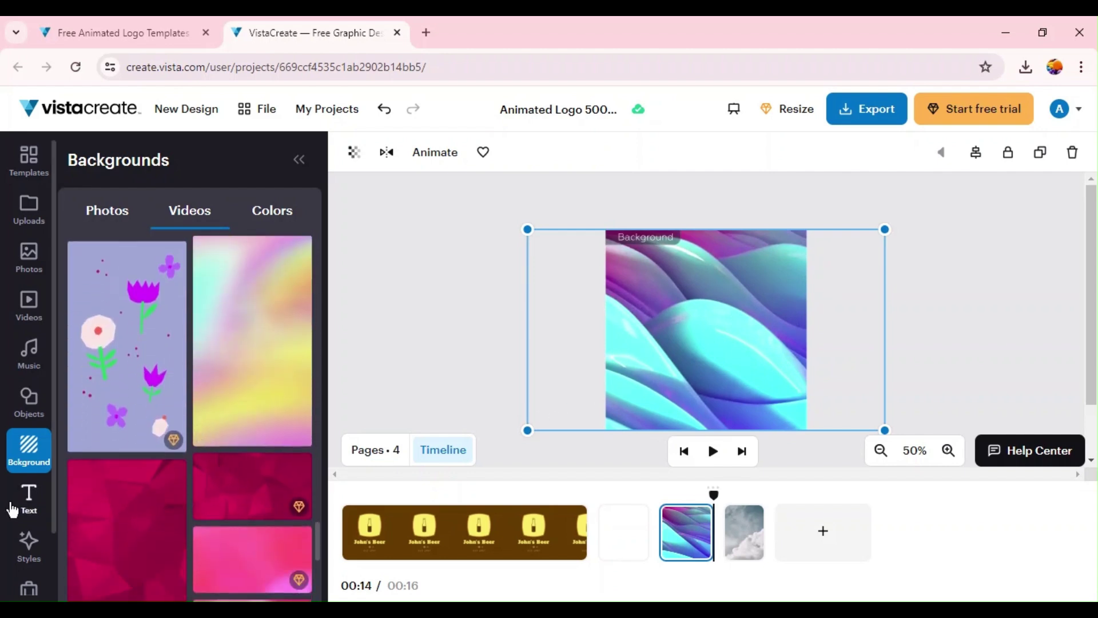
# - Add a new page at the end of the timeline and insert a Video text element on it
pyautogui.click(12, 507)
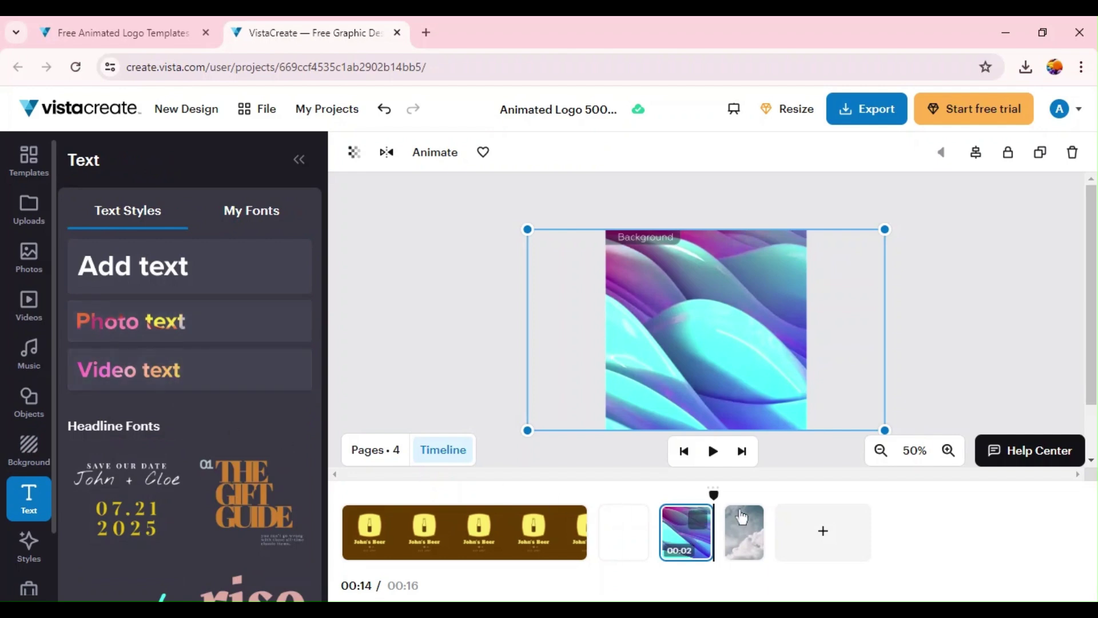
pyautogui.click(820, 531)
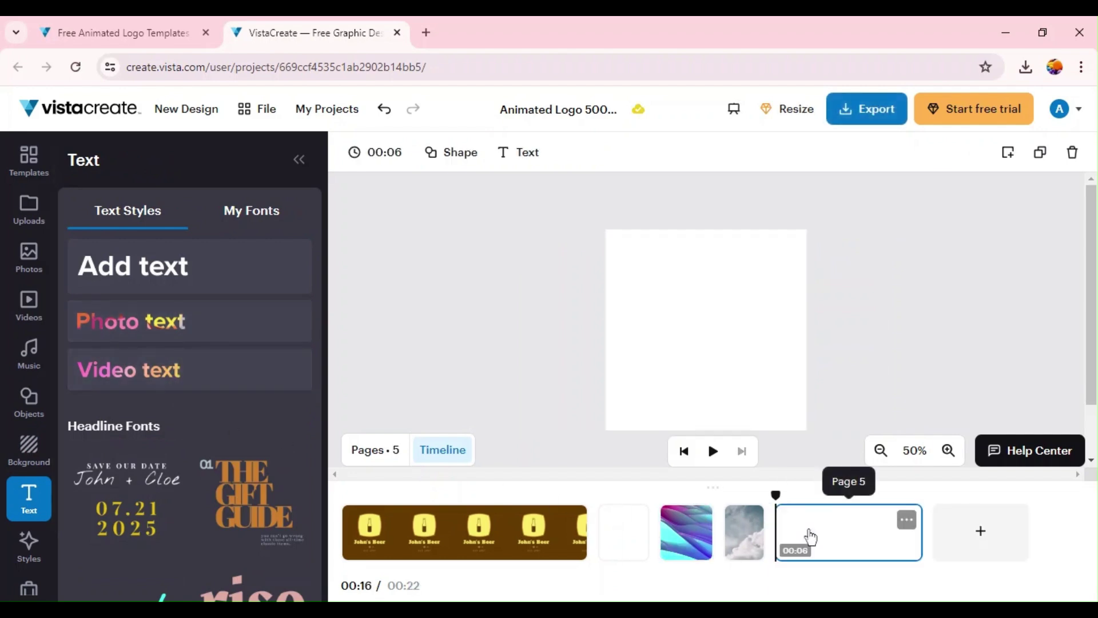
pyautogui.click(171, 367)
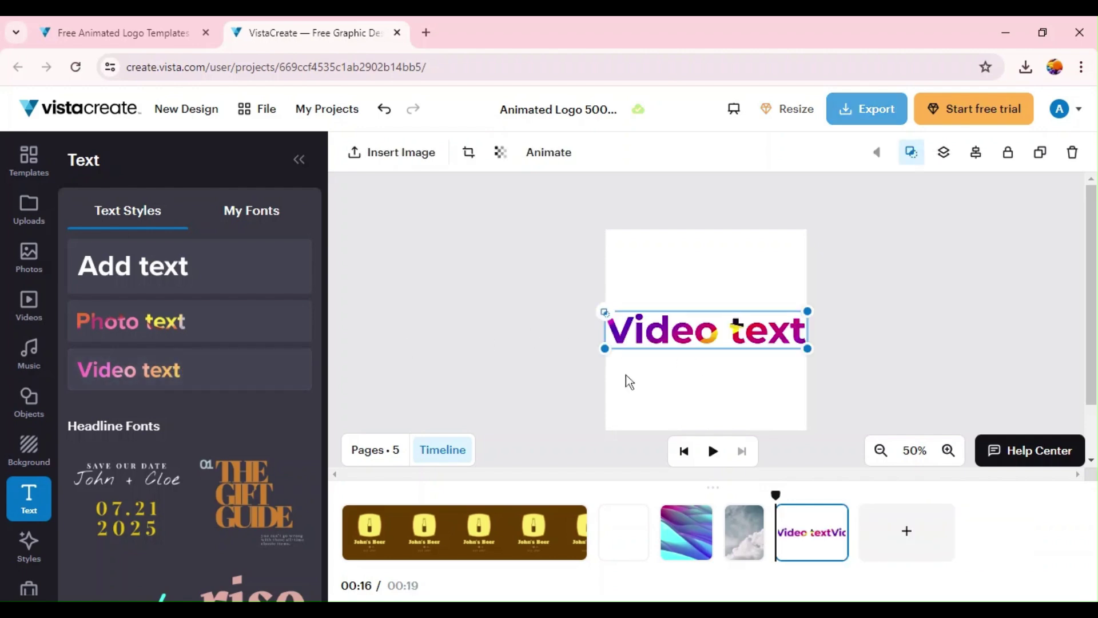
# - Add the recent "Go Green" plant video to the page, trimmed to its final 3 seconds
pyautogui.click(14, 309)
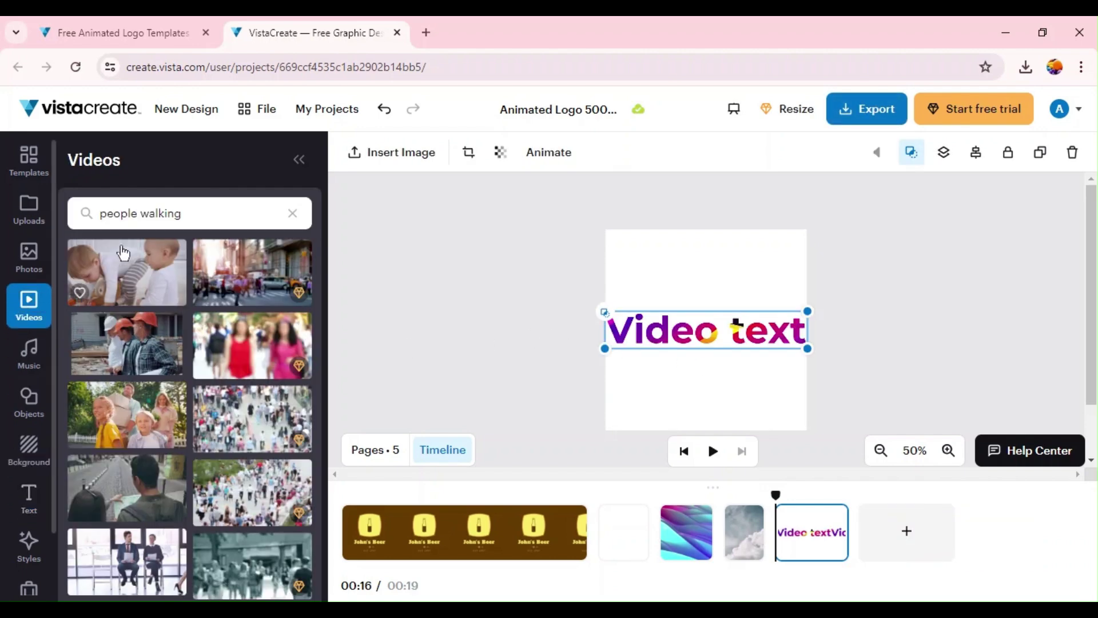
pyautogui.click(294, 213)
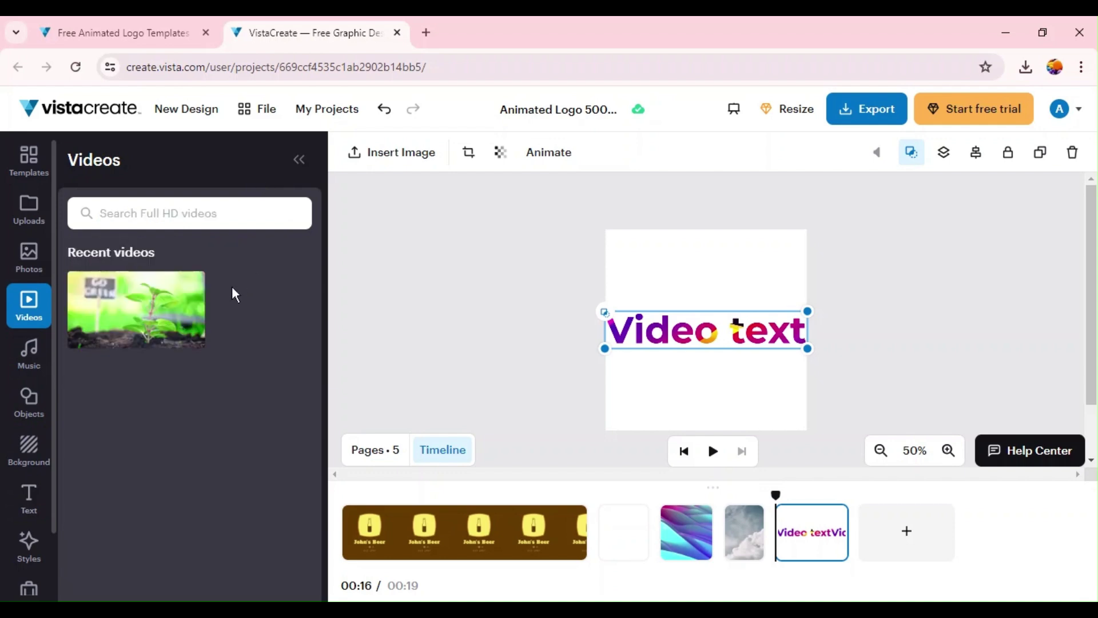
pyautogui.click(147, 303)
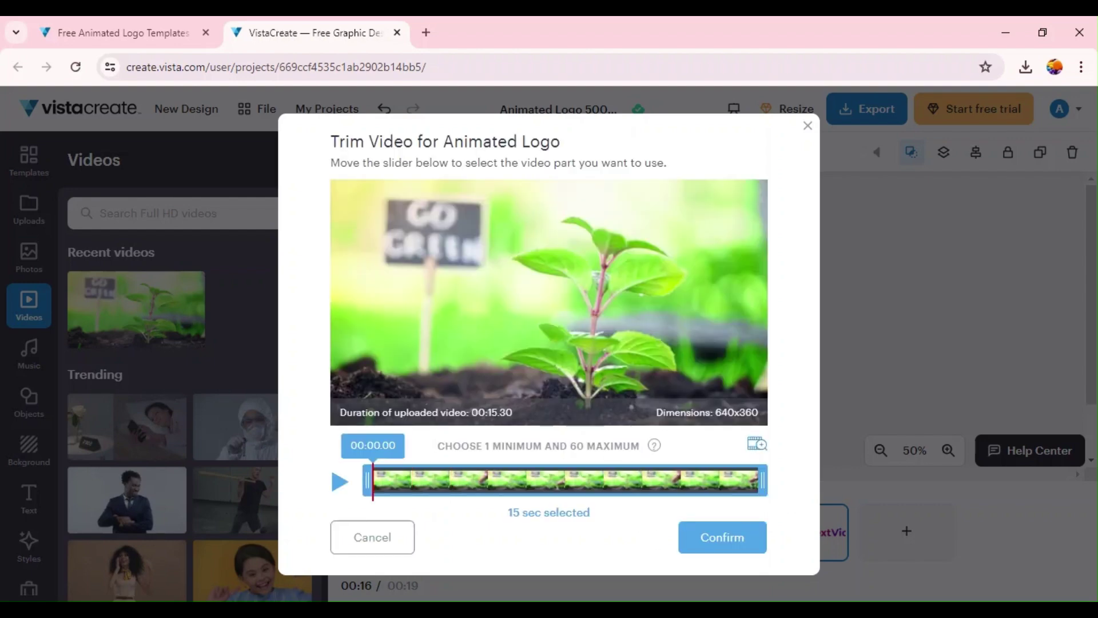
pyautogui.moveTo(762, 481)
pyautogui.mouseDown()
pyautogui.moveTo(682, 481)
pyautogui.moveTo(760, 481)
pyautogui.mouseUp()
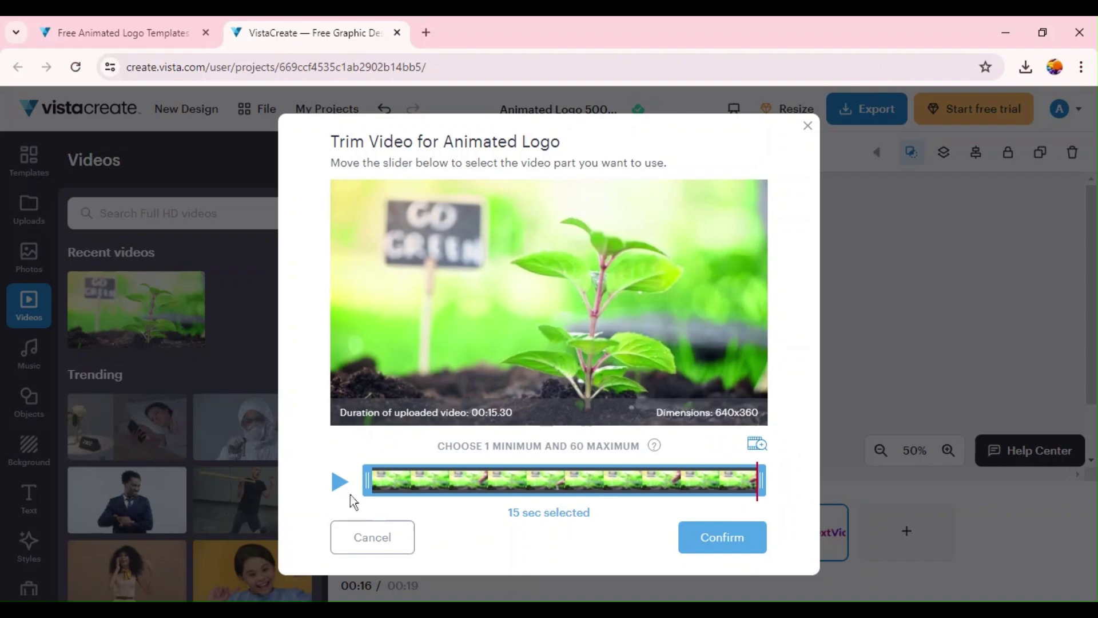
pyautogui.moveTo(368, 480); pyautogui.dragTo(676, 481)
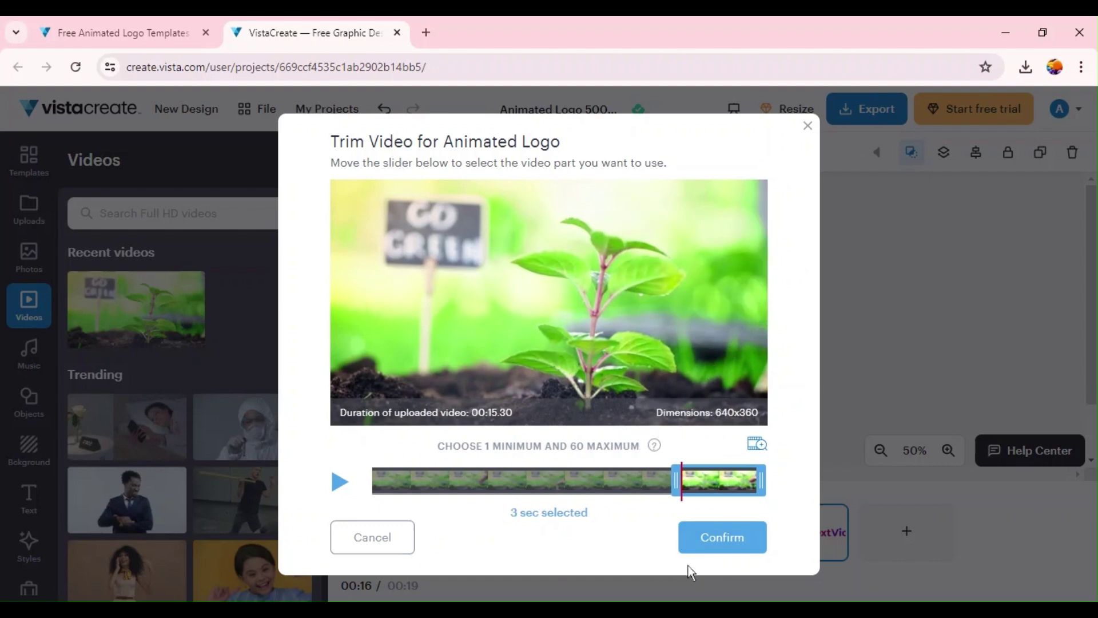
pyautogui.click(691, 551)
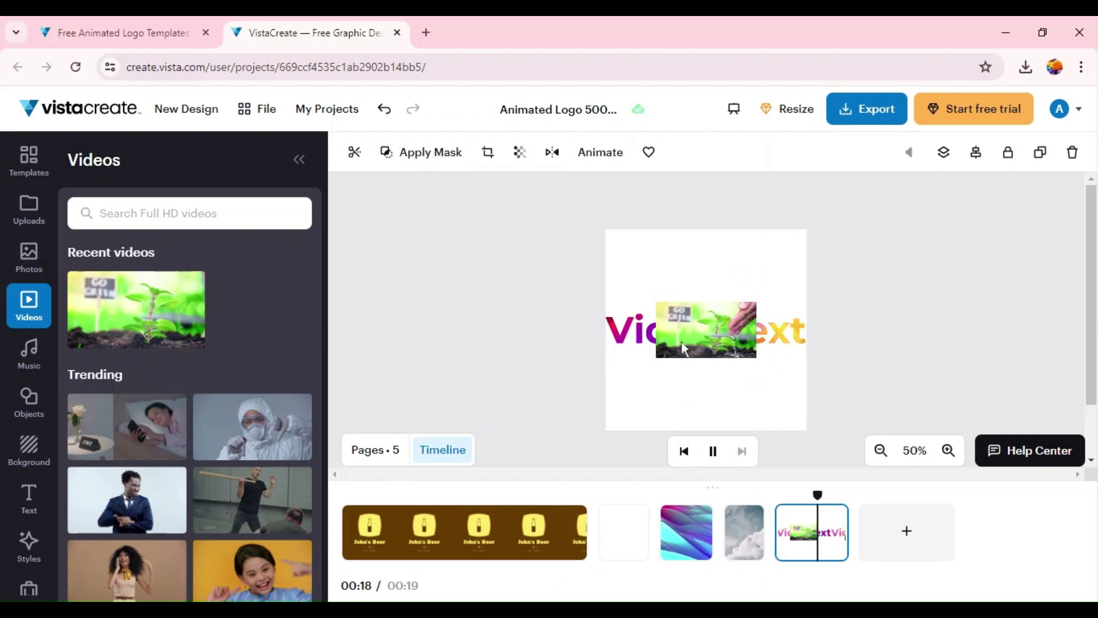
# - Place the plant video inside the Video text lettering as its fill and play the page back
pyautogui.click(683, 459)
pyautogui.click(682, 460)
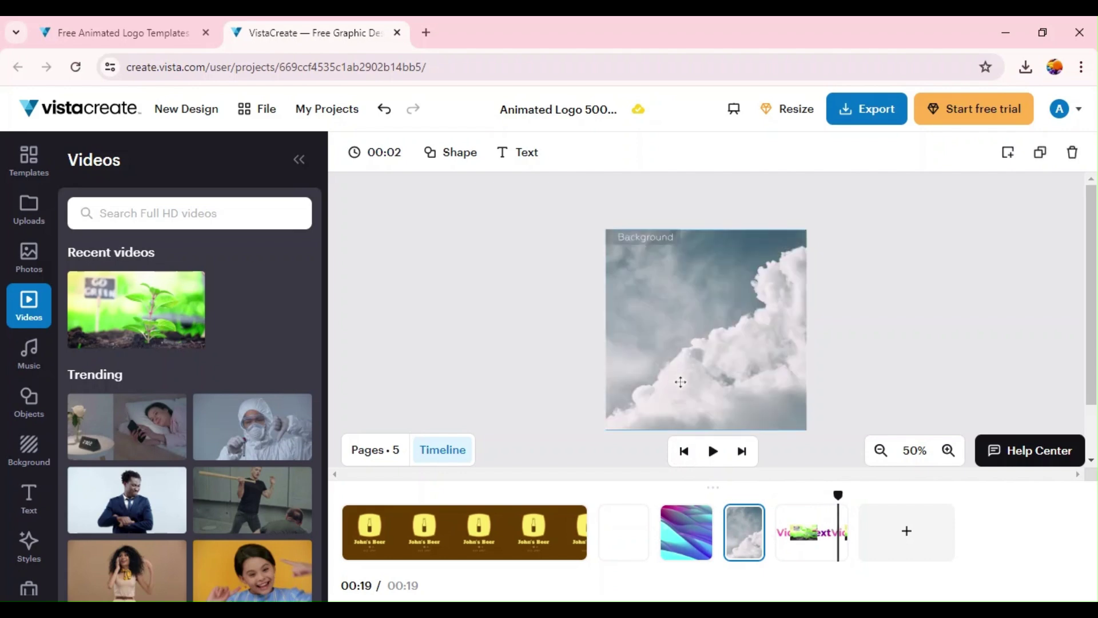
pyautogui.click(811, 538)
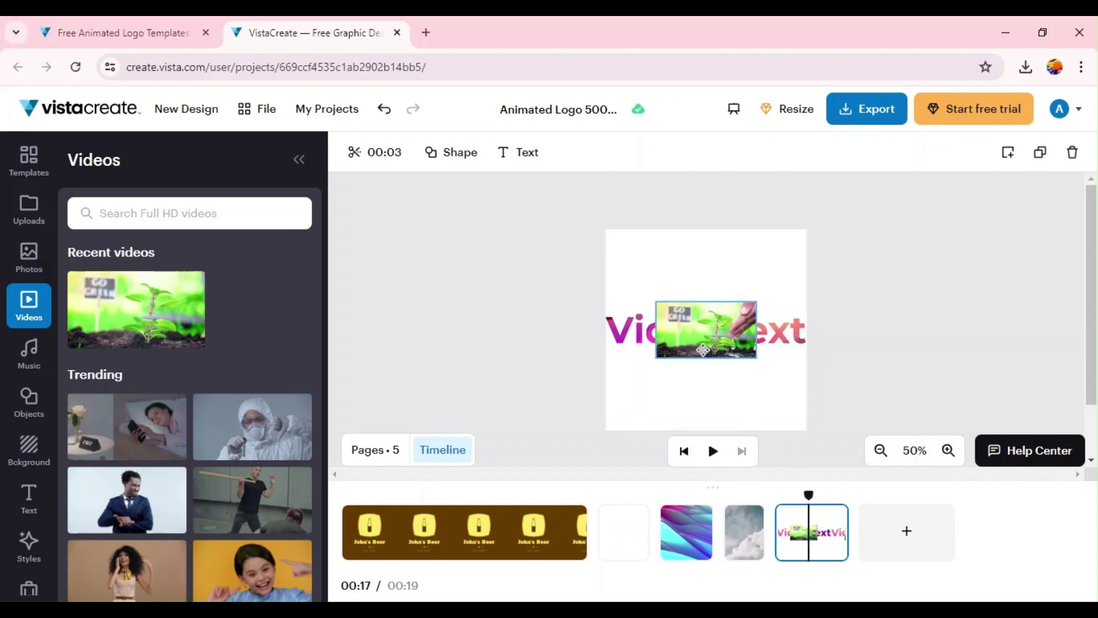
pyautogui.moveTo(700, 342); pyautogui.dragTo(700, 342)
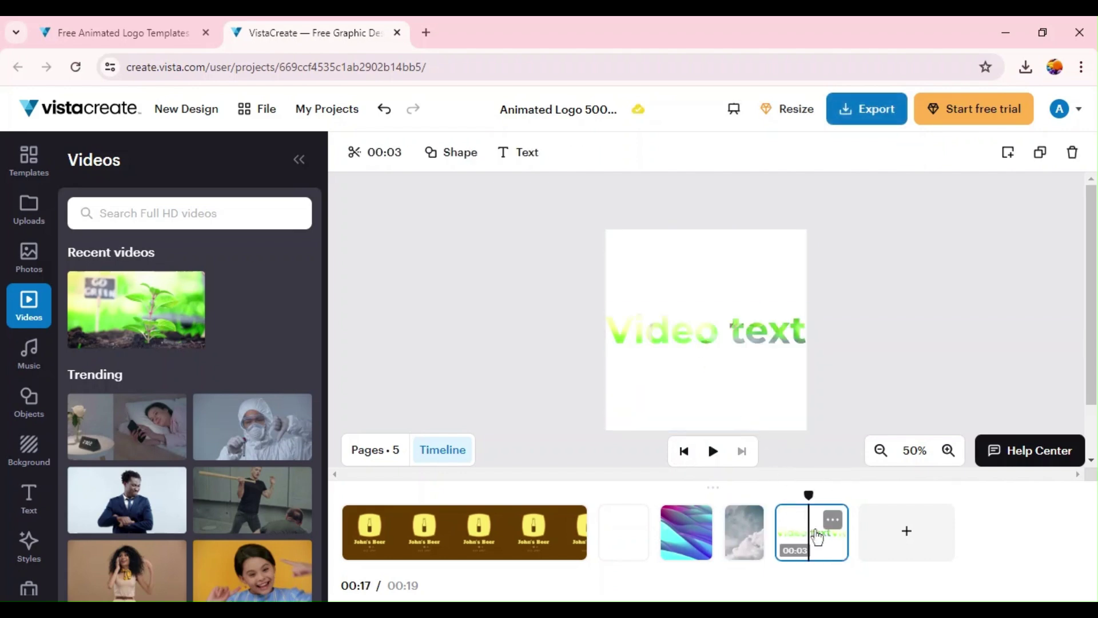
pyautogui.click(682, 336)
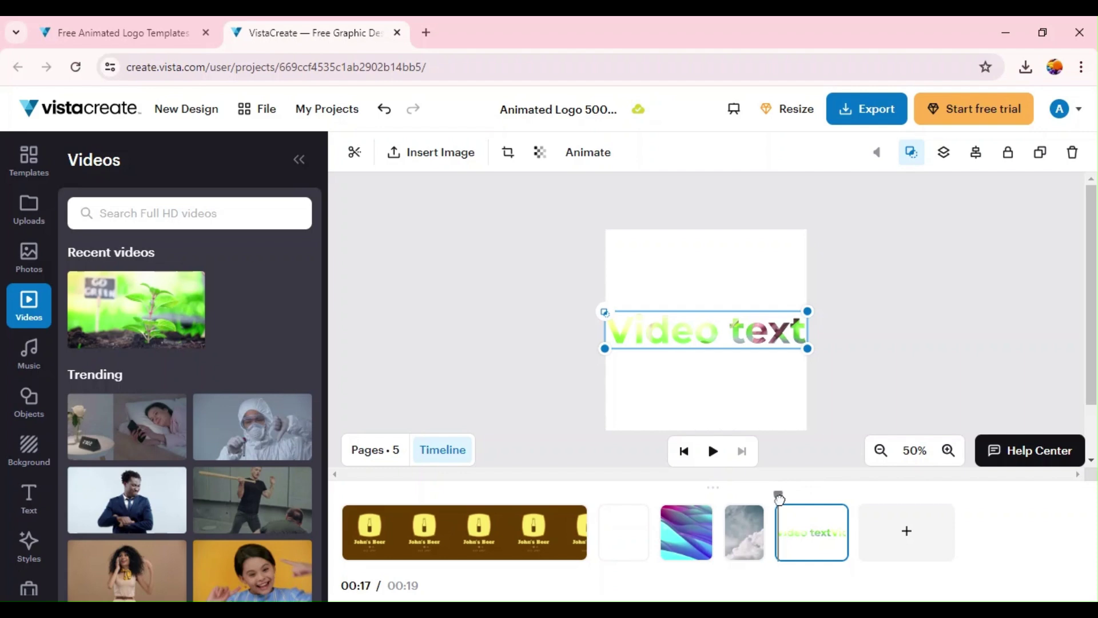
pyautogui.click(779, 499)
pyautogui.click(713, 451)
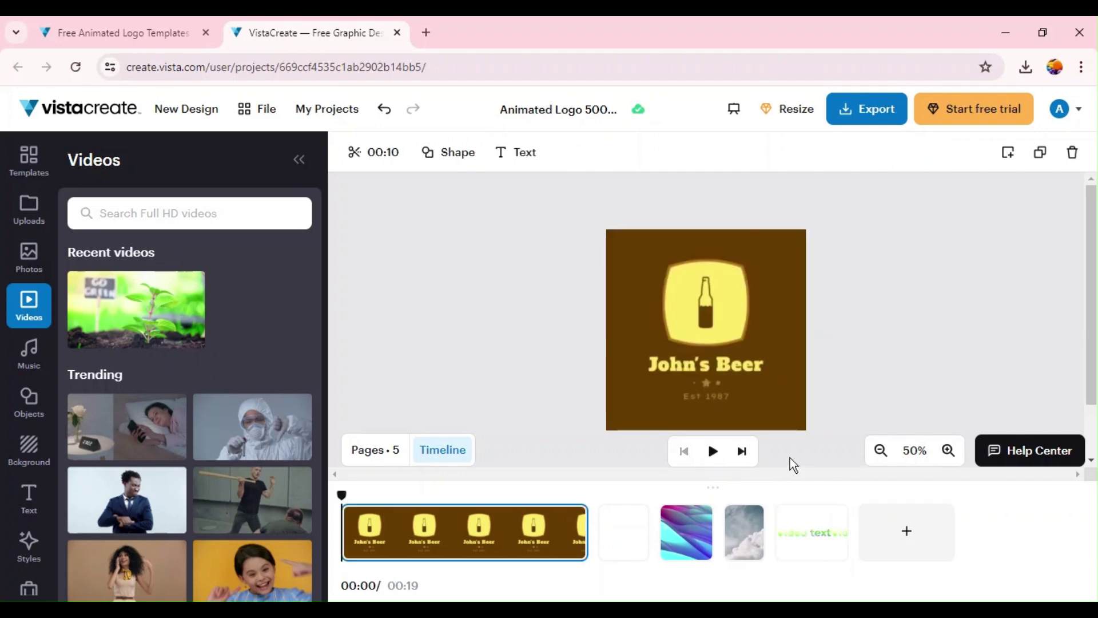
# - Add a blank sixth page to the timeline and look through the text styles and the uploaded fonts section
pyautogui.click(890, 551)
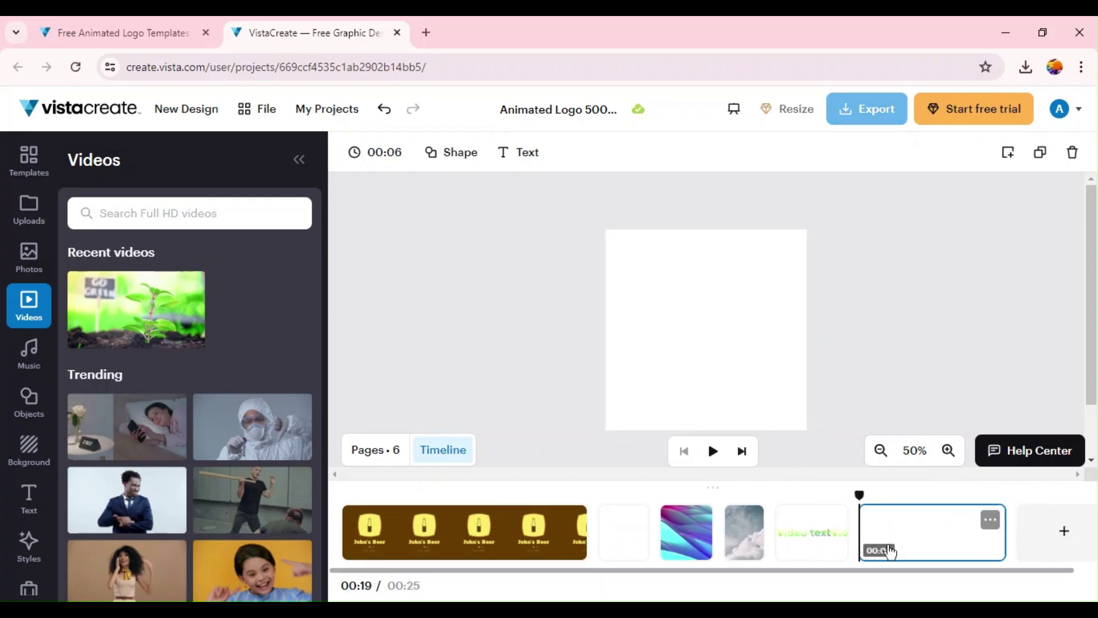
pyautogui.click(23, 511)
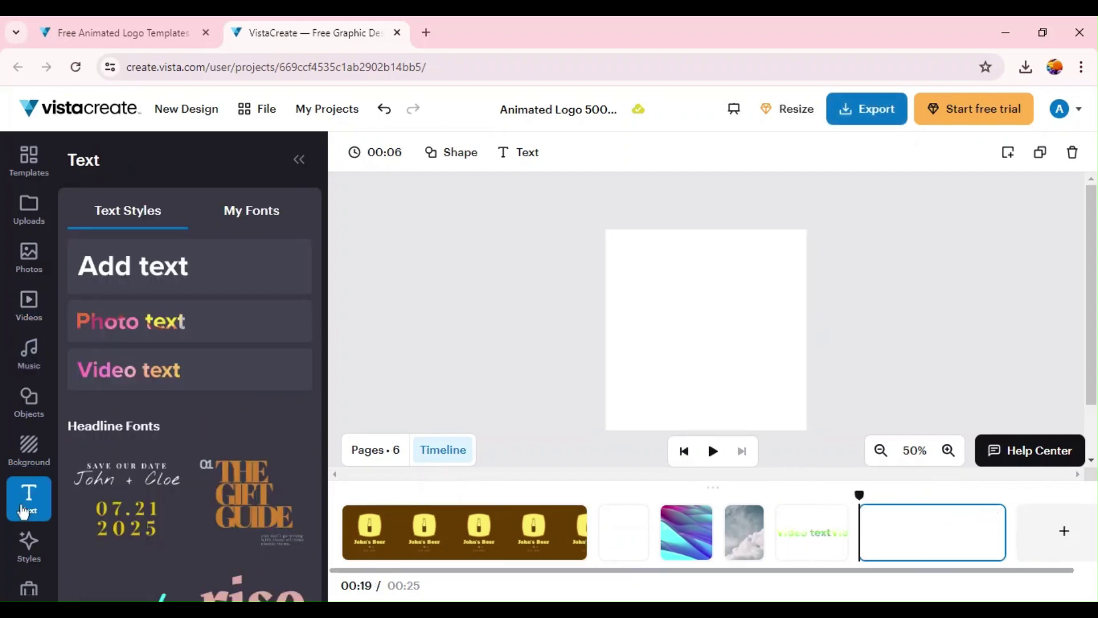
pyautogui.scroll(-3, 191, 447)
pyautogui.scroll(-8, 191, 447)
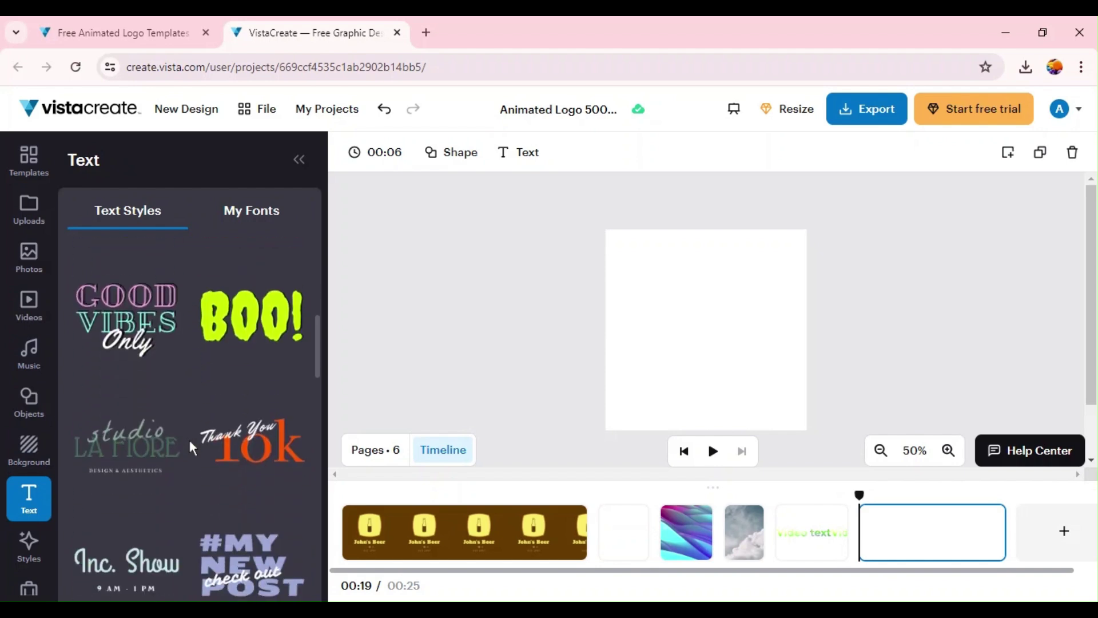
pyautogui.scroll(-10, 191, 447)
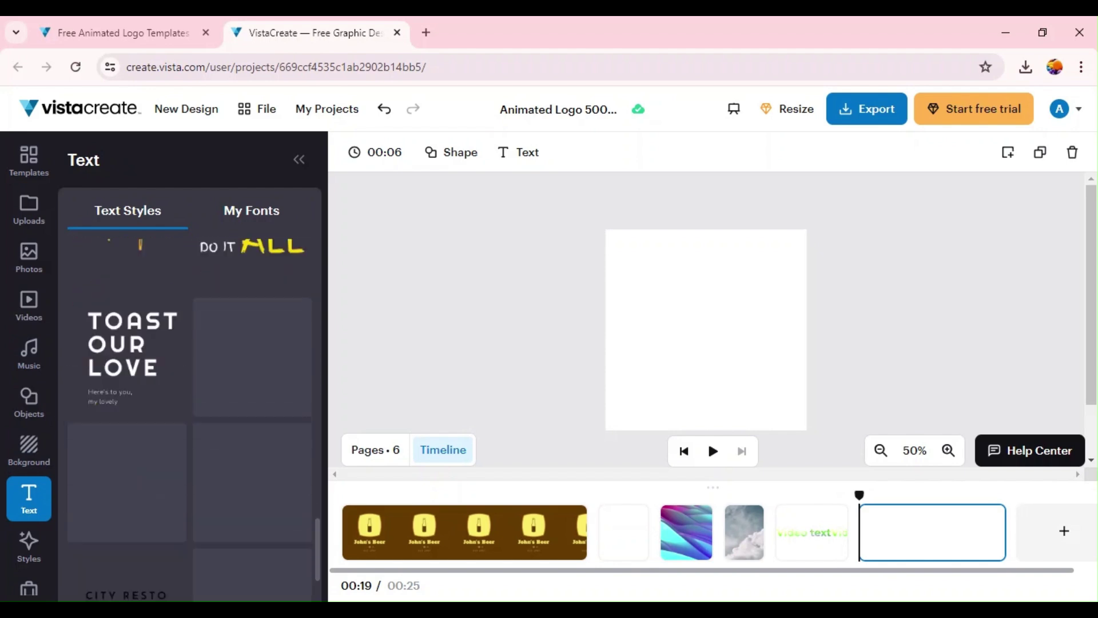
pyautogui.scroll(-10, 190, 447)
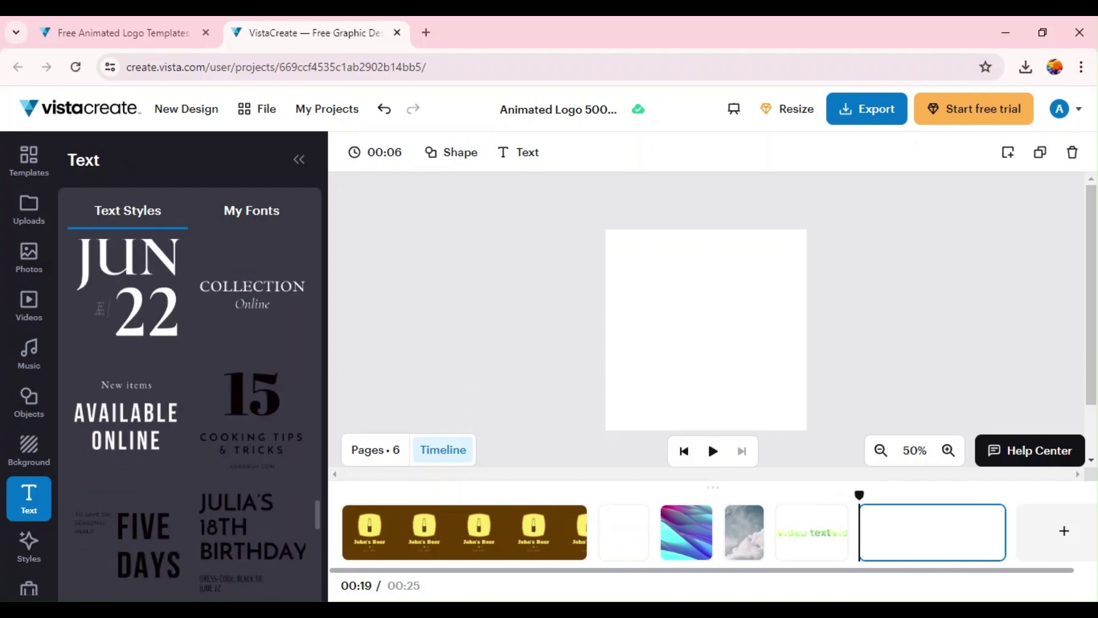
pyautogui.scroll(-4, 191, 447)
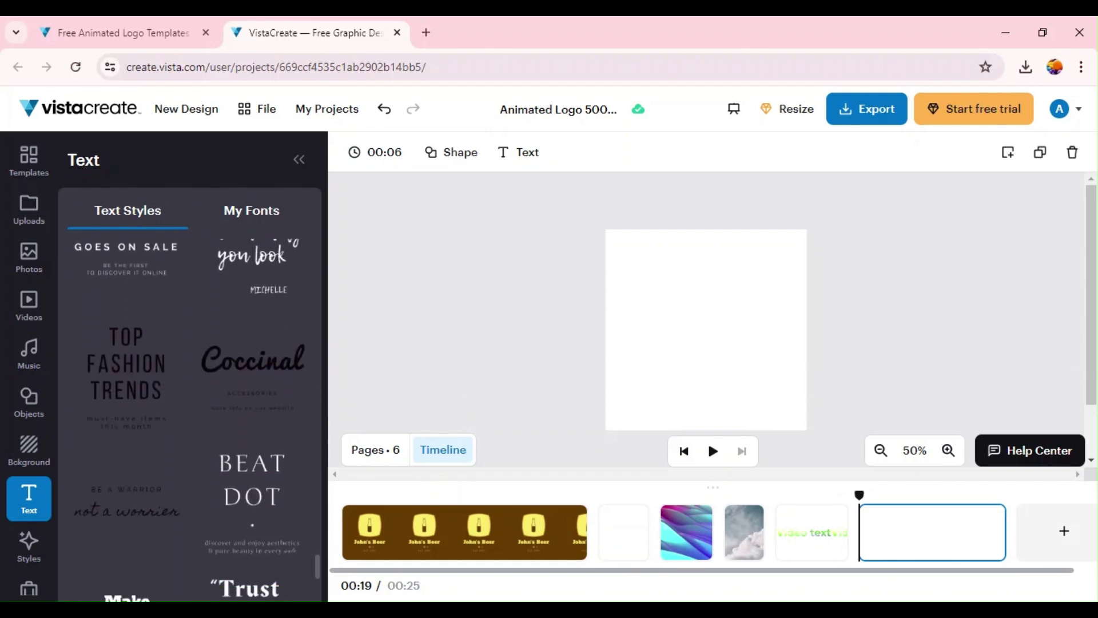
pyautogui.click(262, 215)
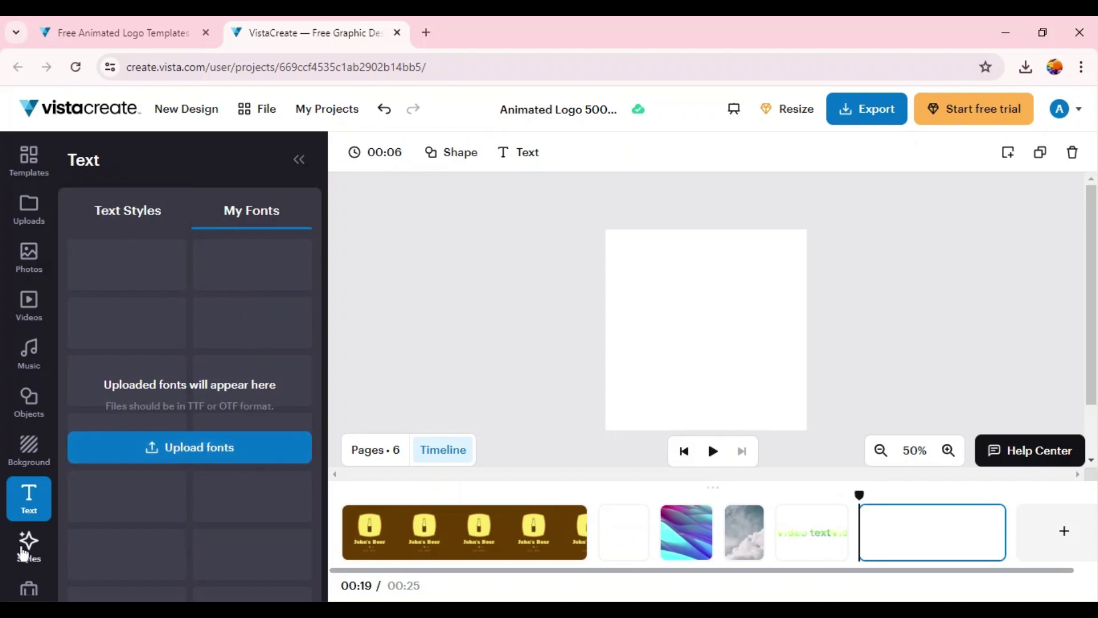
# - Look through the color palettes, font combinations and ready-made styles, plus the favorites and the template library
pyautogui.moveTo(23, 552); pyautogui.dragTo(149, 522)
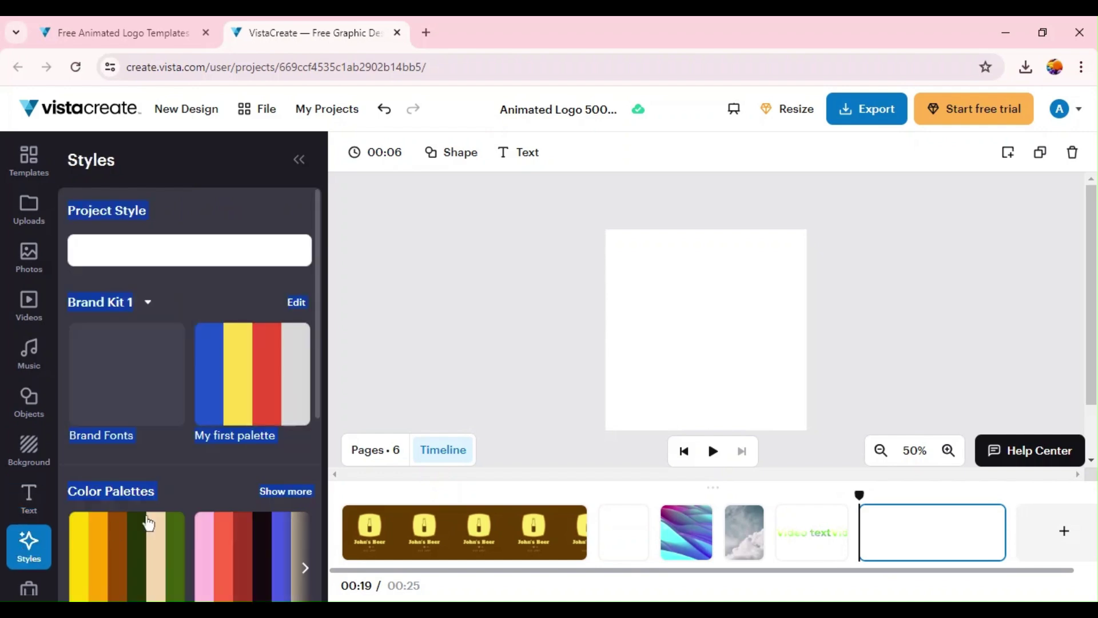
pyautogui.click(203, 465)
pyautogui.scroll(-5, 203, 465)
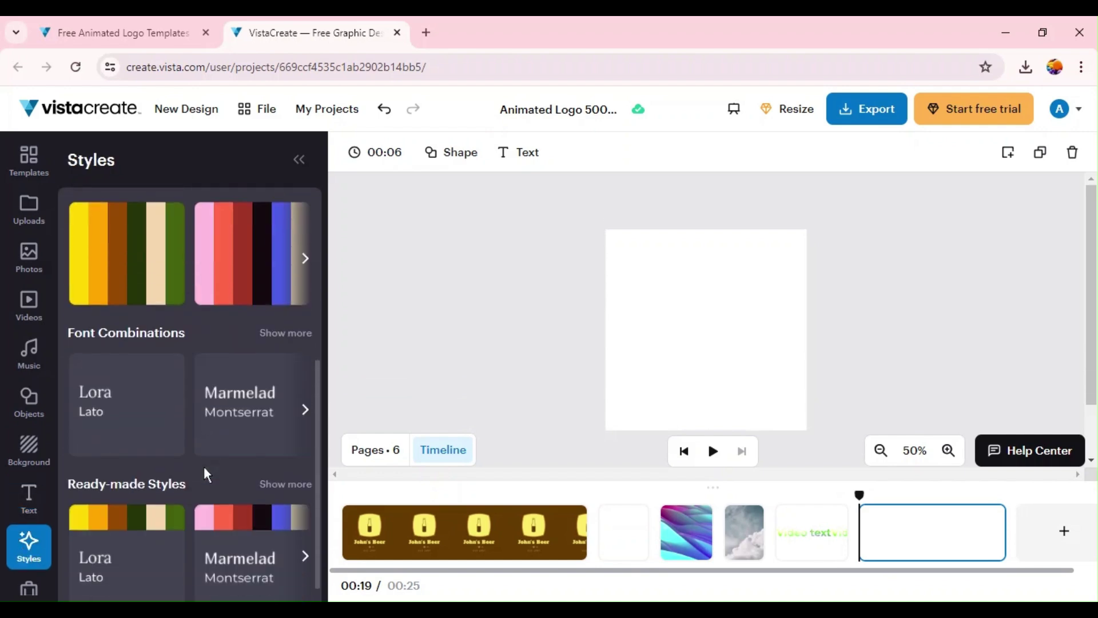
pyautogui.scroll(-1, 205, 472)
pyautogui.scroll(-2, 2, 489)
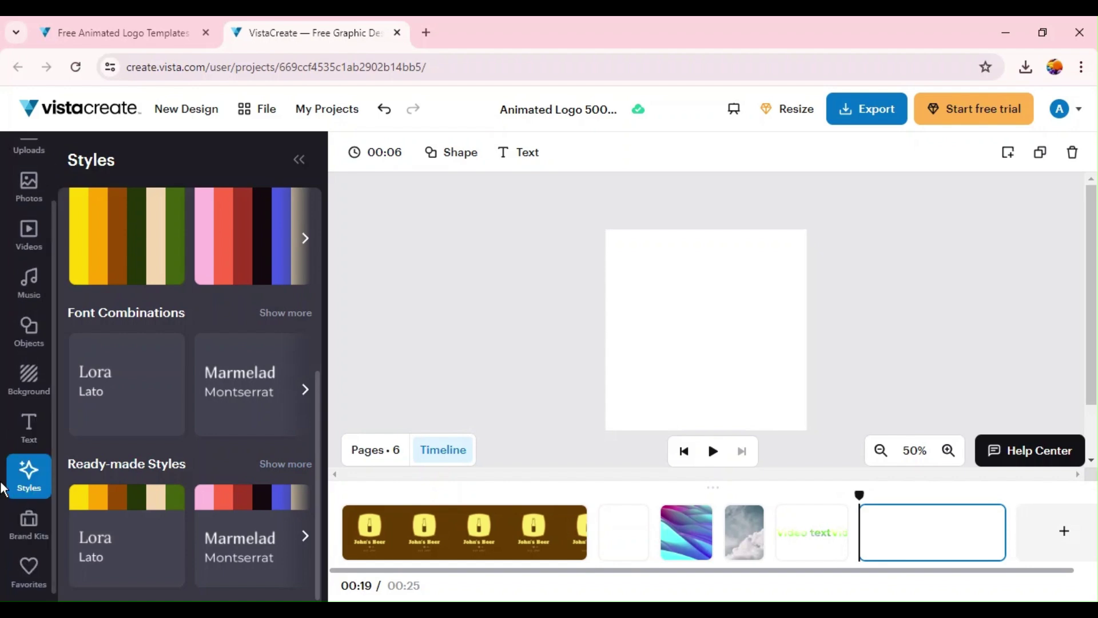
pyautogui.click(28, 569)
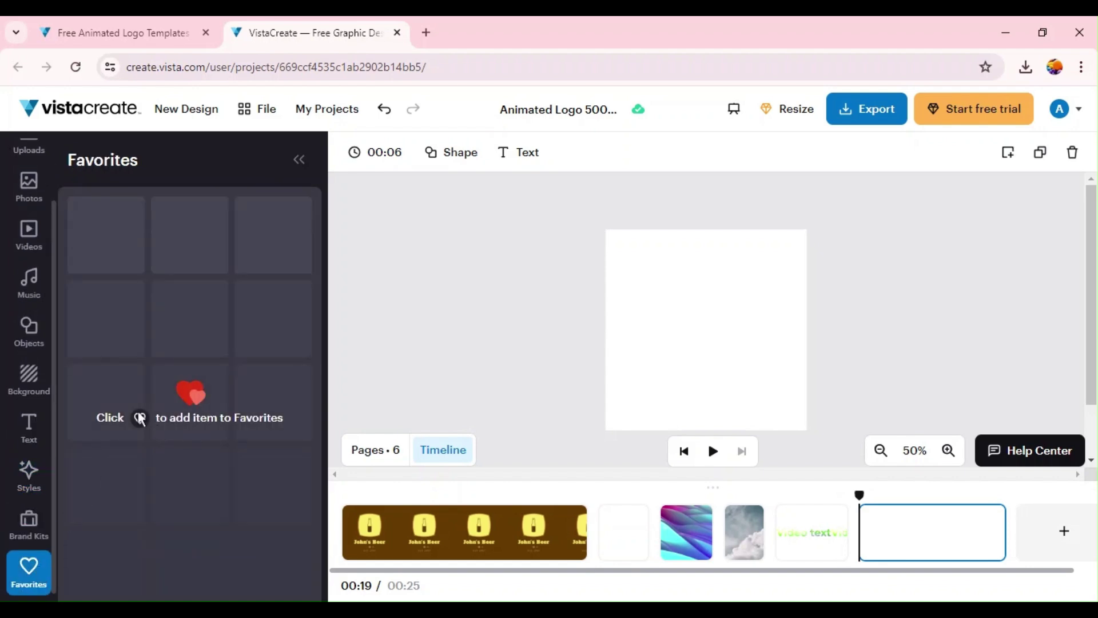
pyautogui.scroll(2, 40, 380)
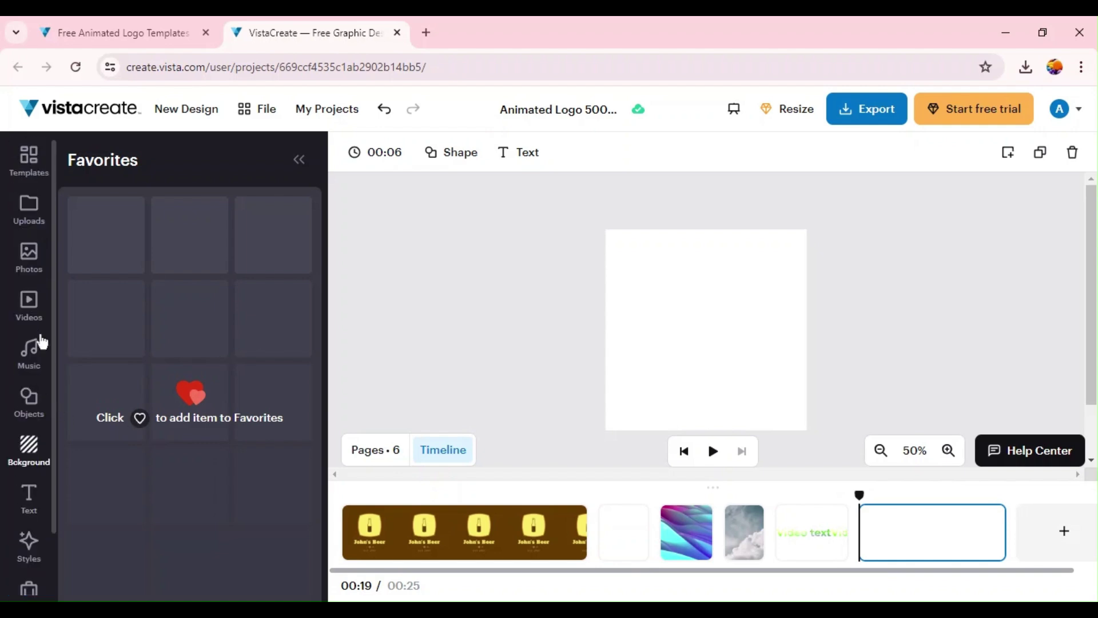
pyautogui.click(25, 170)
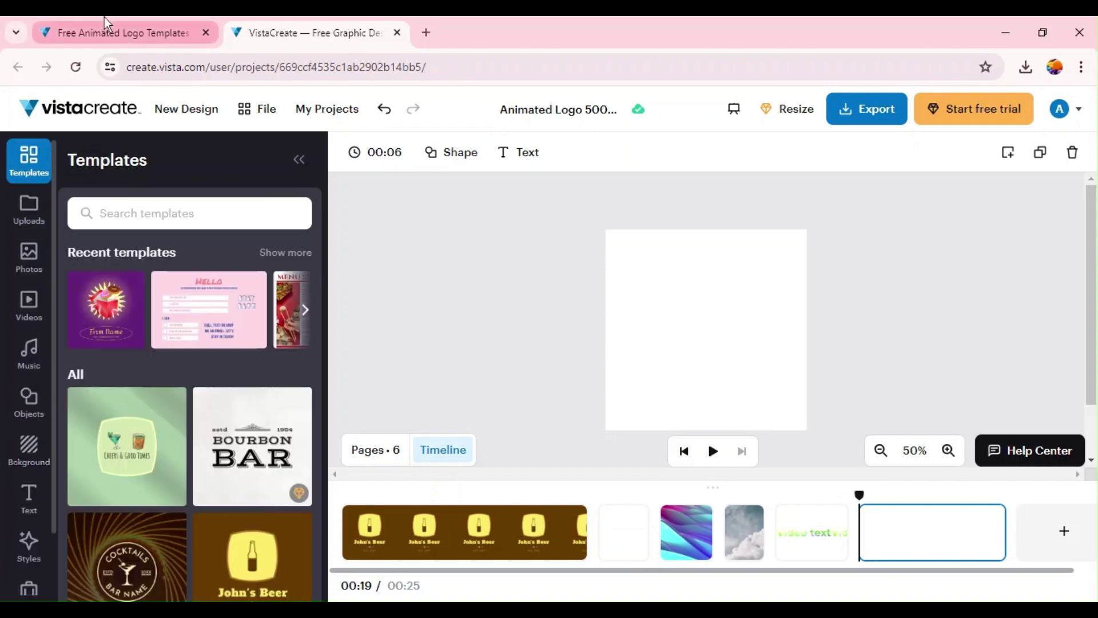
# - Return to the browser's template gallery and remove the Animated Logo filter to list all templates
pyautogui.click(104, 32)
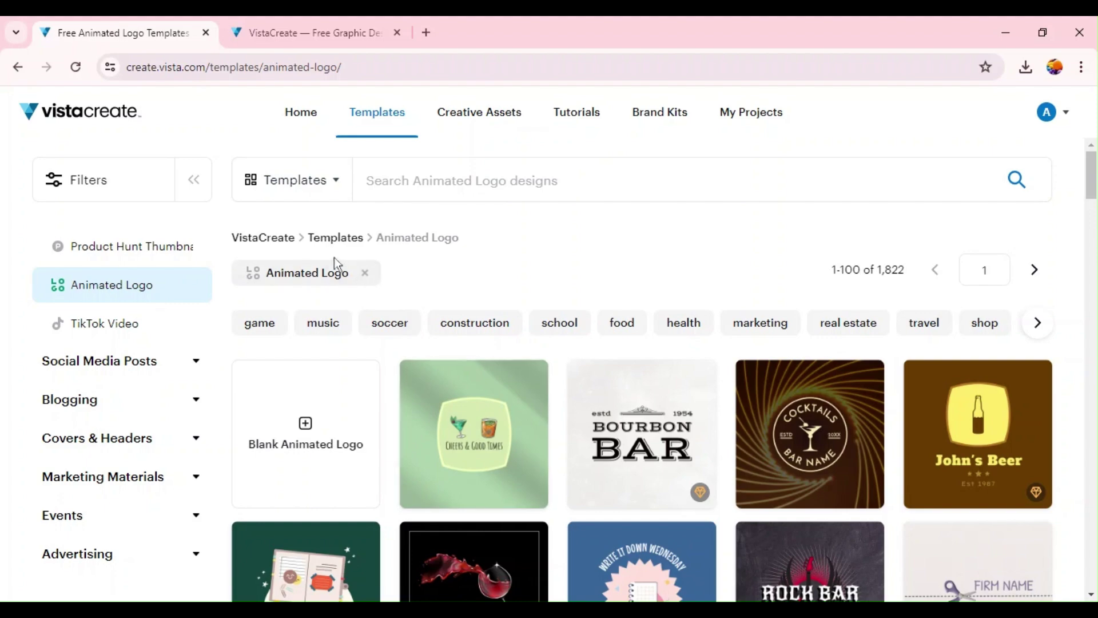
pyautogui.click(363, 273)
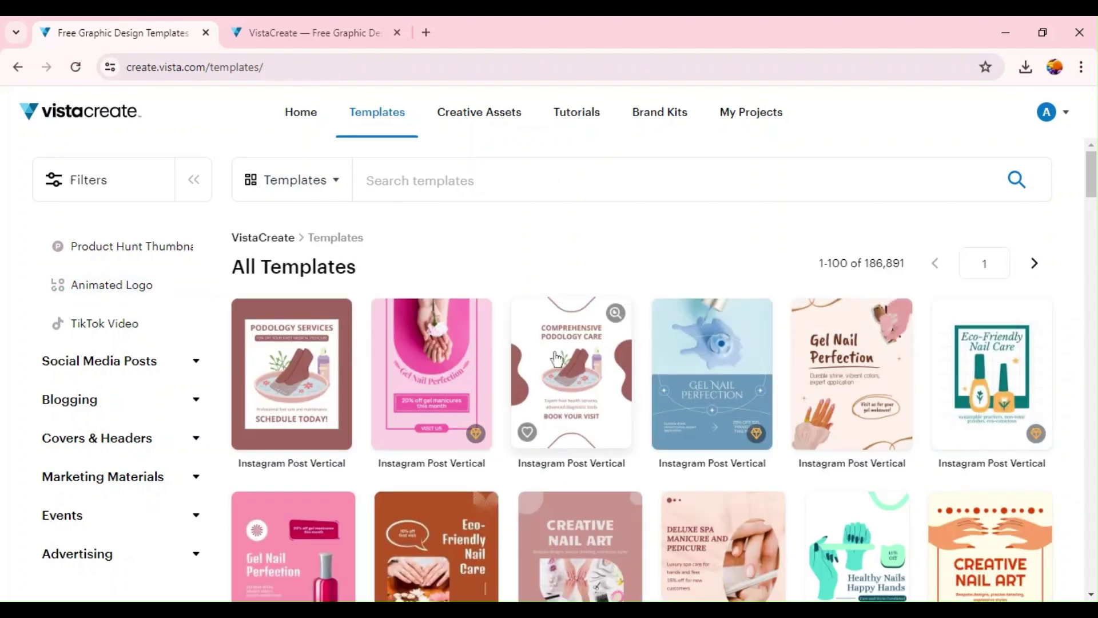
# - Browse the full list of templates on the first page of the All Templates gallery
pyautogui.scroll(-10, 555, 359)
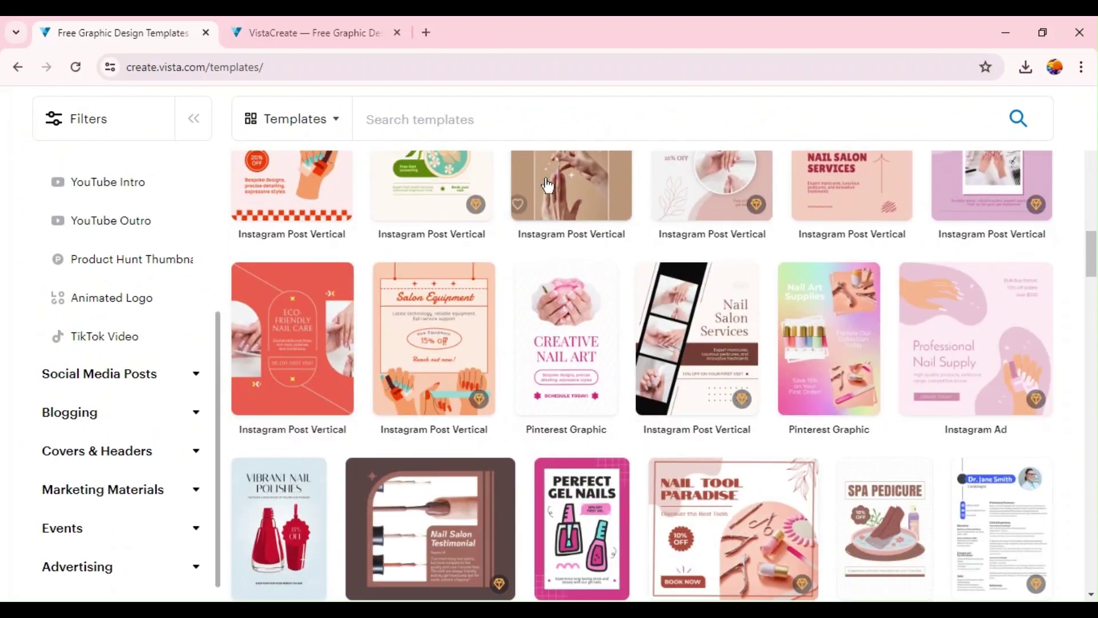
pyautogui.scroll(-15, 548, 185)
pyautogui.scroll(-15, 548, 185)
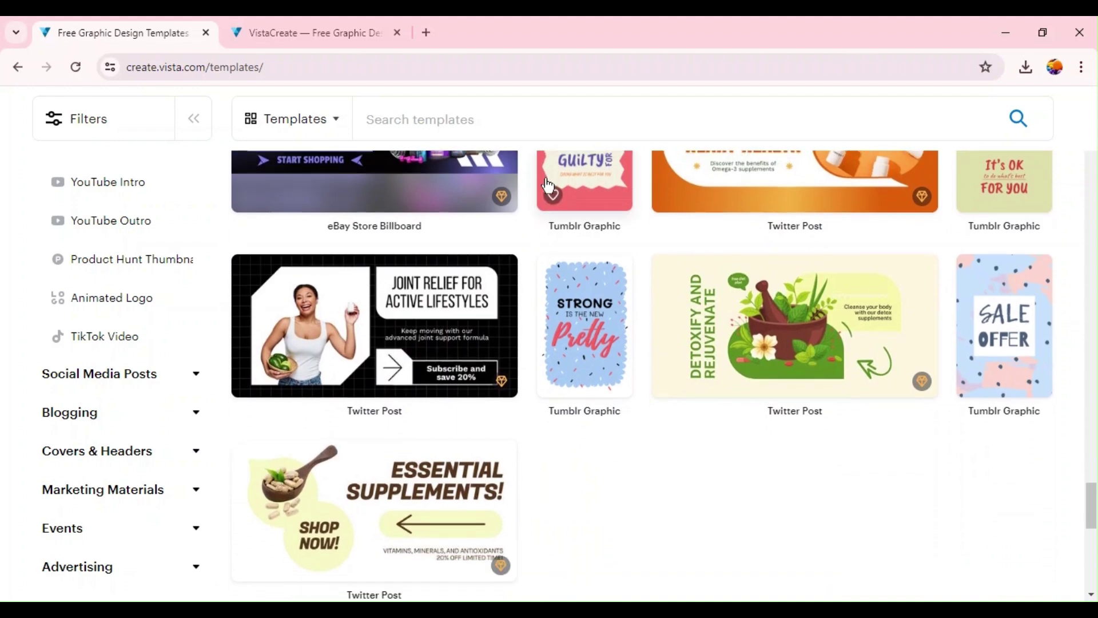
pyautogui.scroll(-5, 548, 184)
pyautogui.scroll(15, 544, 183)
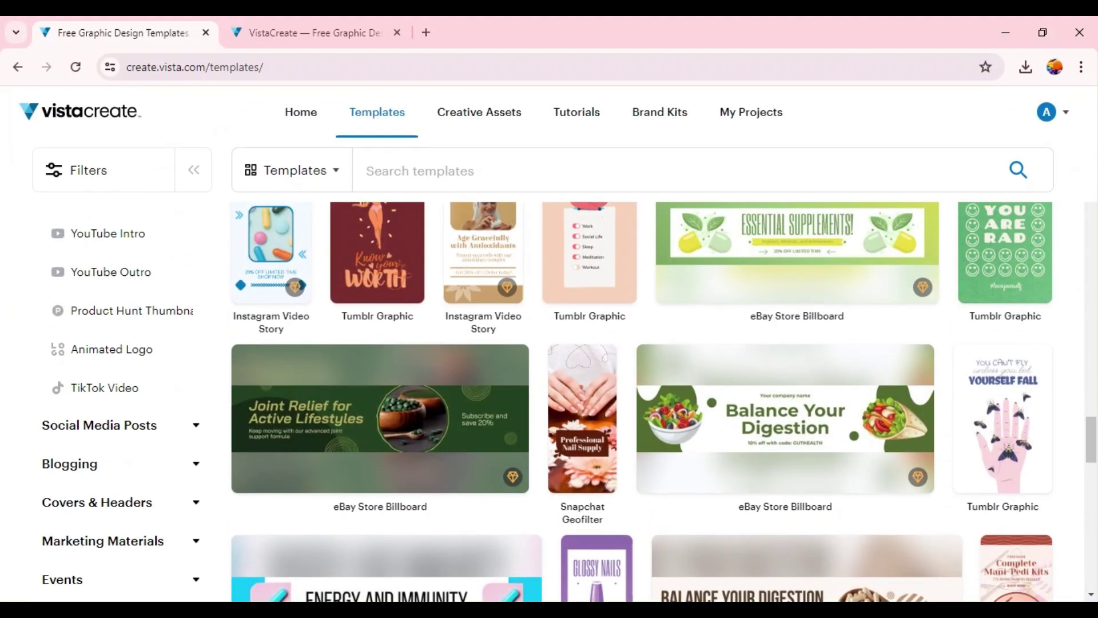
# - Go to the Home page and look through all the design formats suggested under For You
pyautogui.click(307, 143)
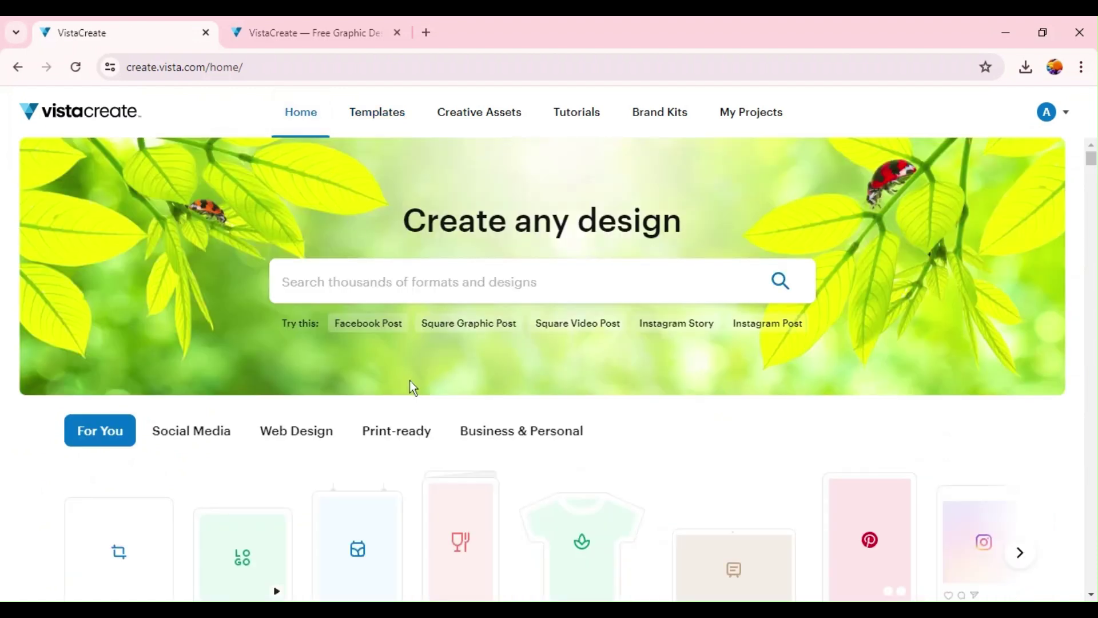
pyautogui.scroll(-2, 402, 466)
pyautogui.scroll(-1, 402, 465)
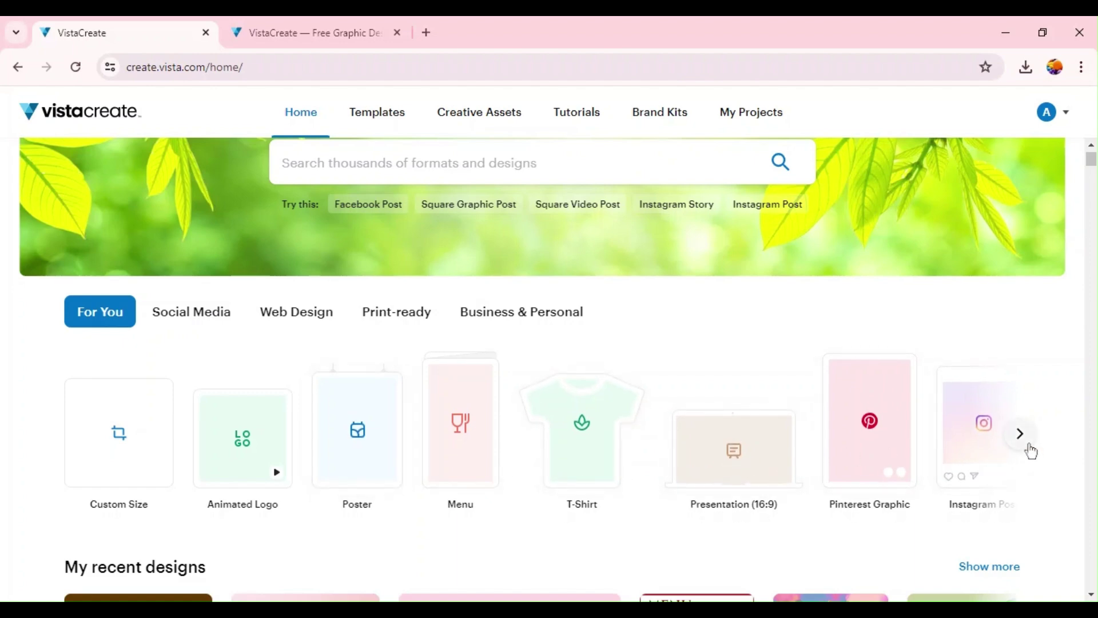
pyautogui.click(1031, 451)
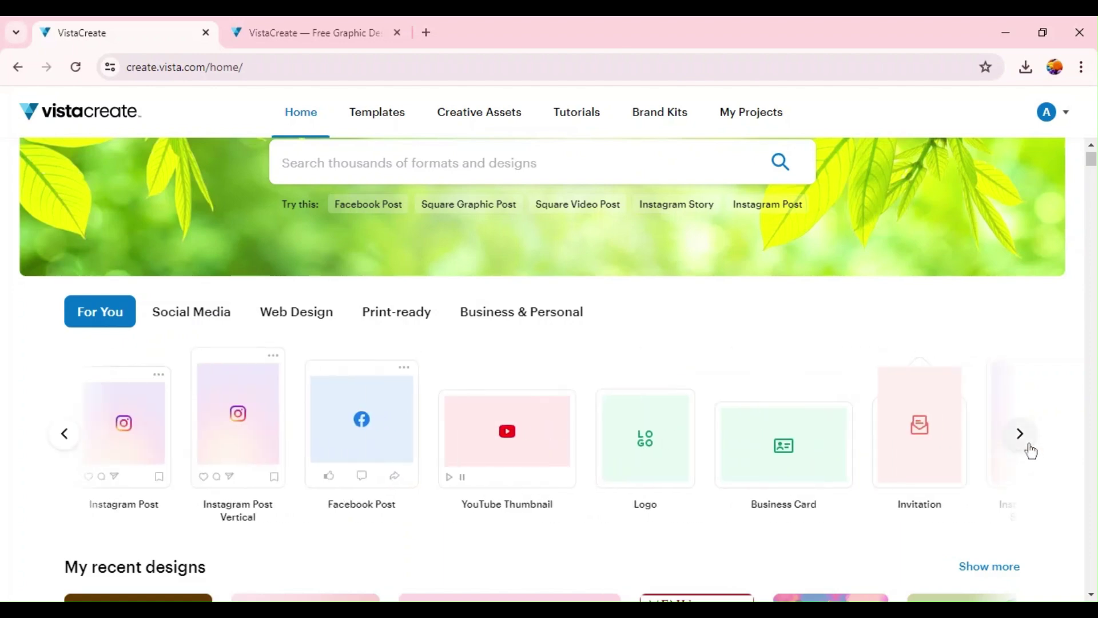
pyautogui.click(1031, 451)
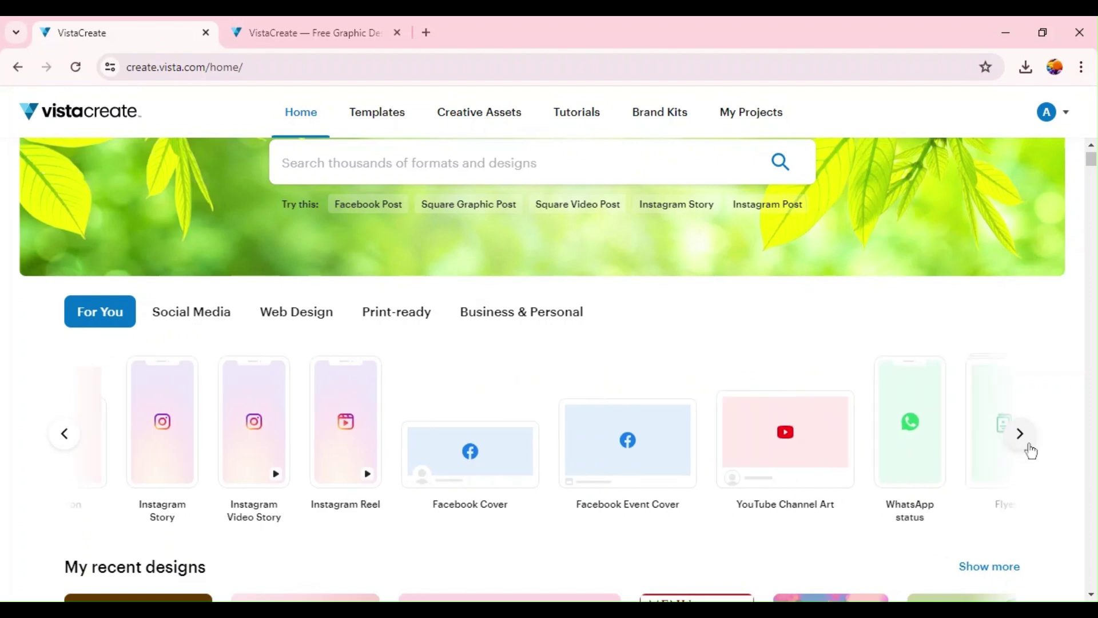
pyautogui.click(1031, 451)
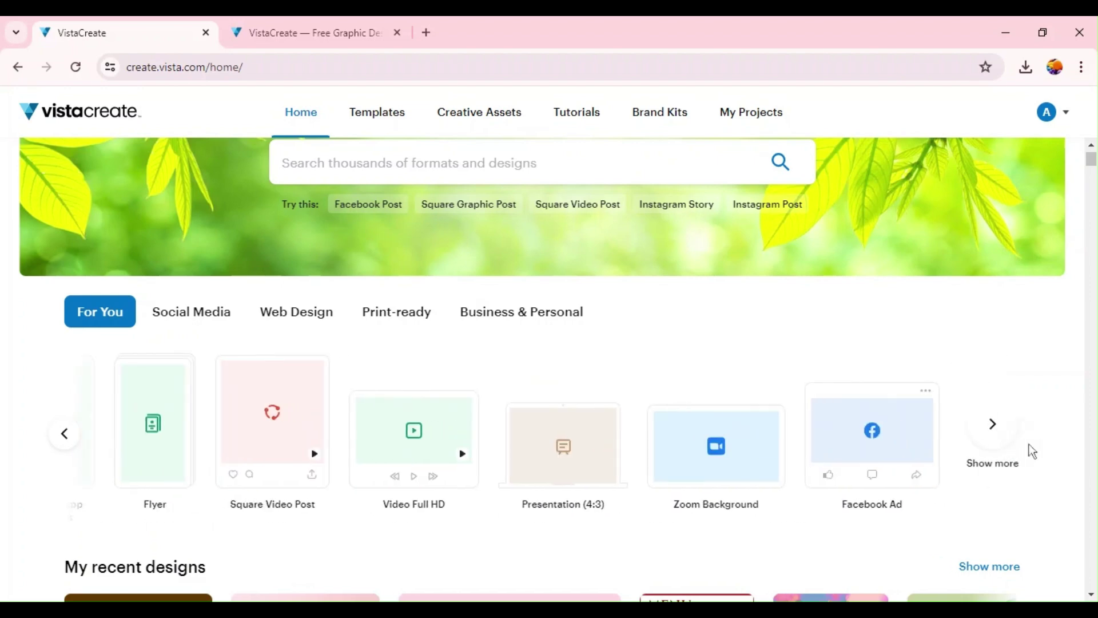
# - Look over the recent designs and the template collections by format on the Home page, down to Instagram Story and Video Full HD
pyautogui.scroll(-10, 841, 435)
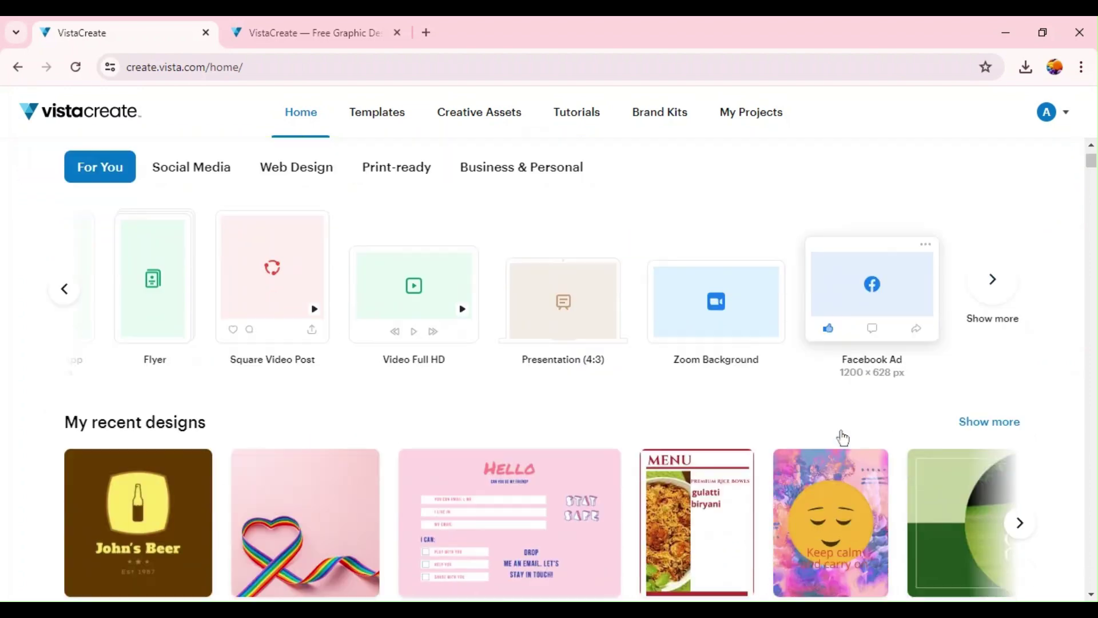
pyautogui.scroll(-15, 844, 438)
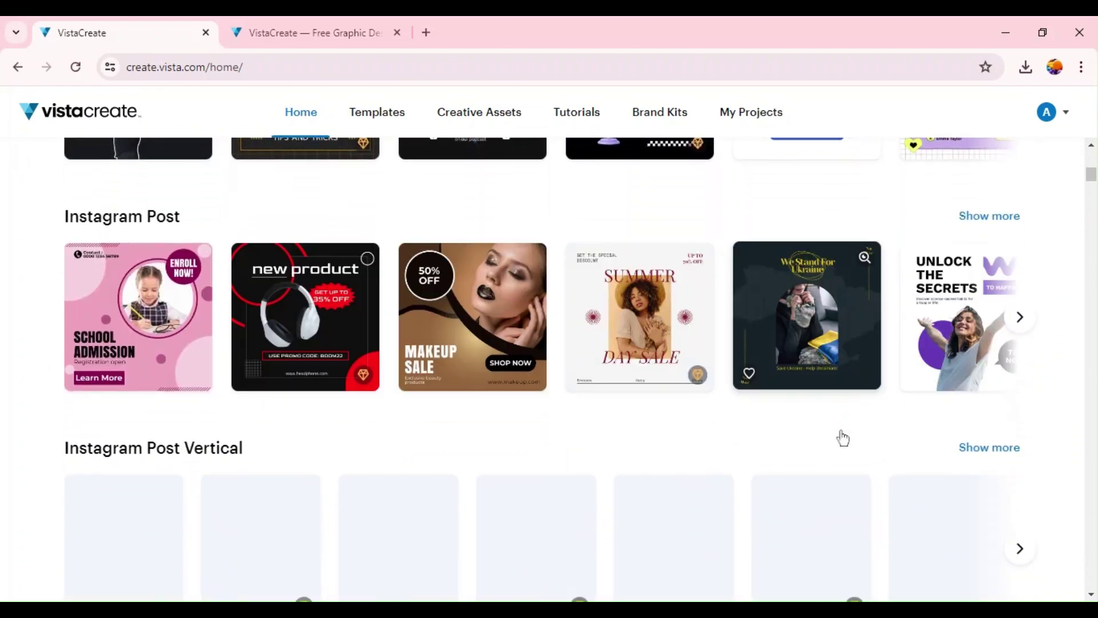
pyautogui.scroll(-12, 842, 438)
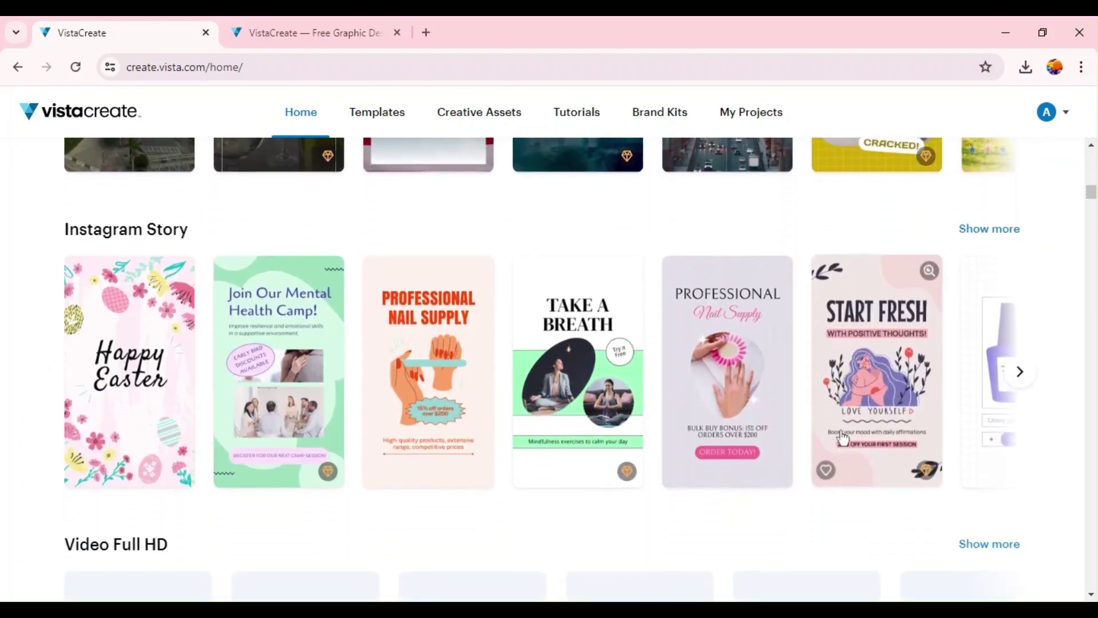